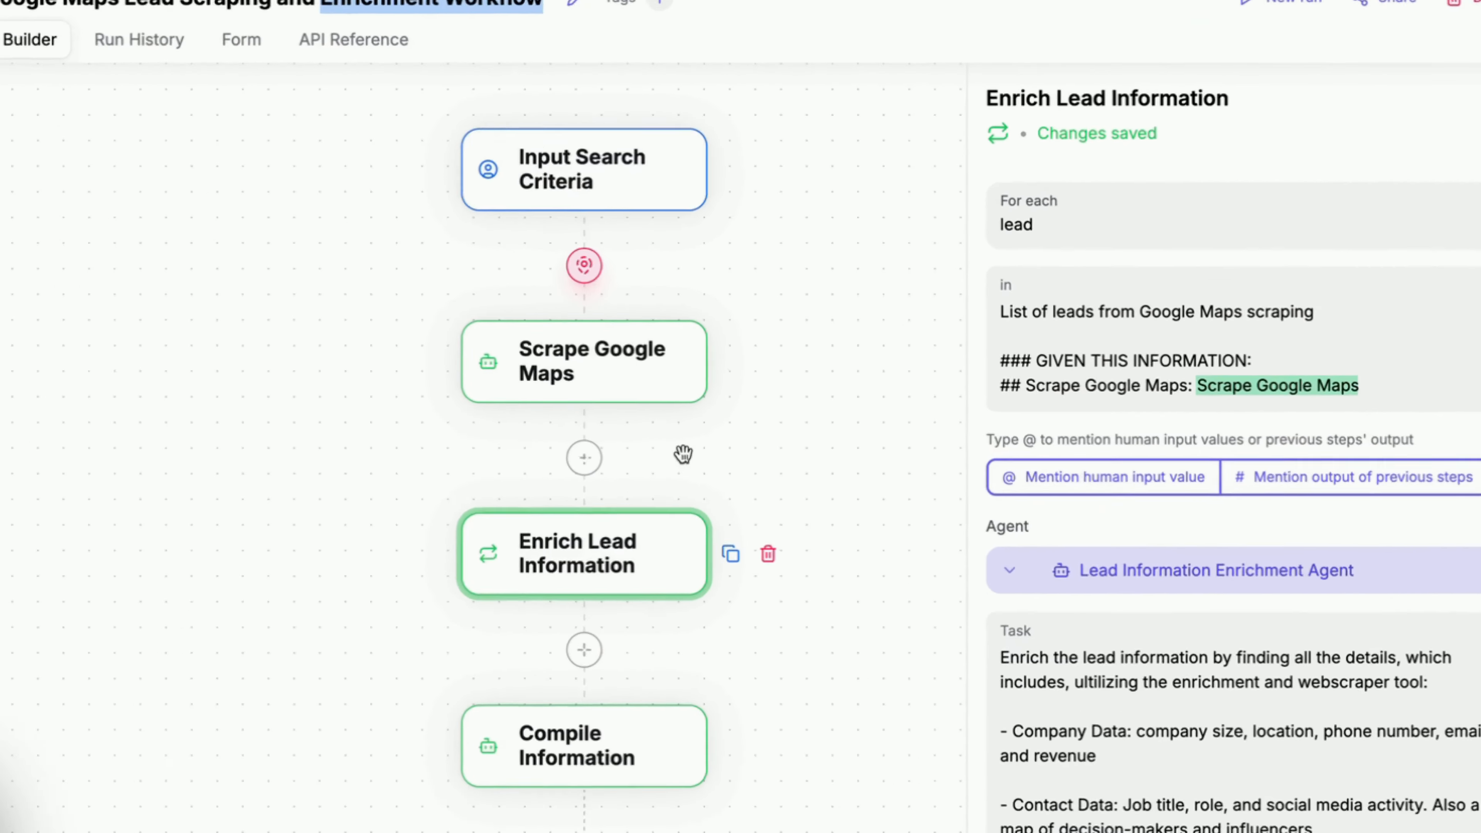
Open the Input Search Criteria step and review its Location and Business Type fields
{"action": "left_click", "coordinate": [720, 203]}
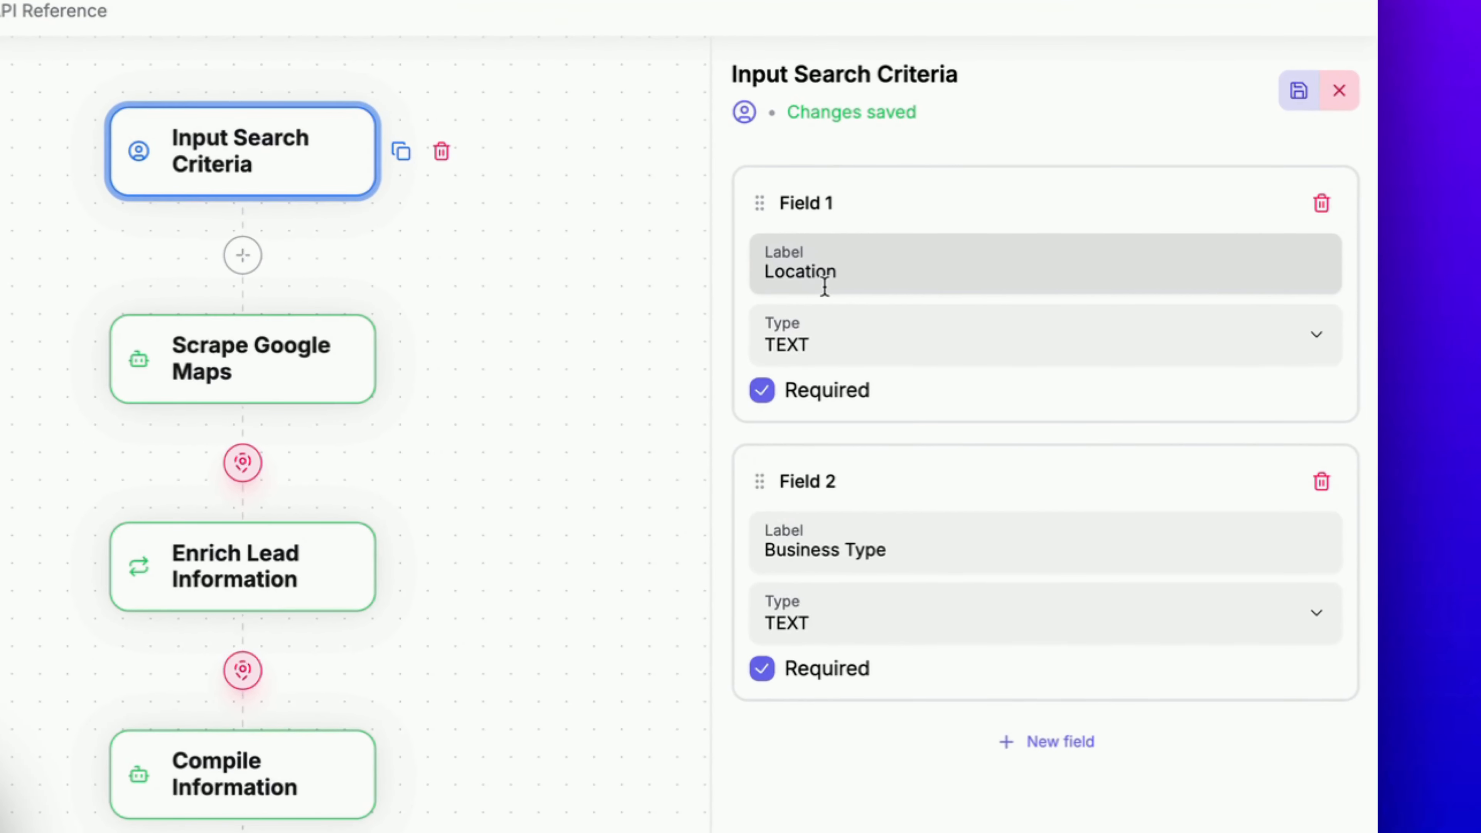
{"action": "left_click", "coordinate": [883, 554]}
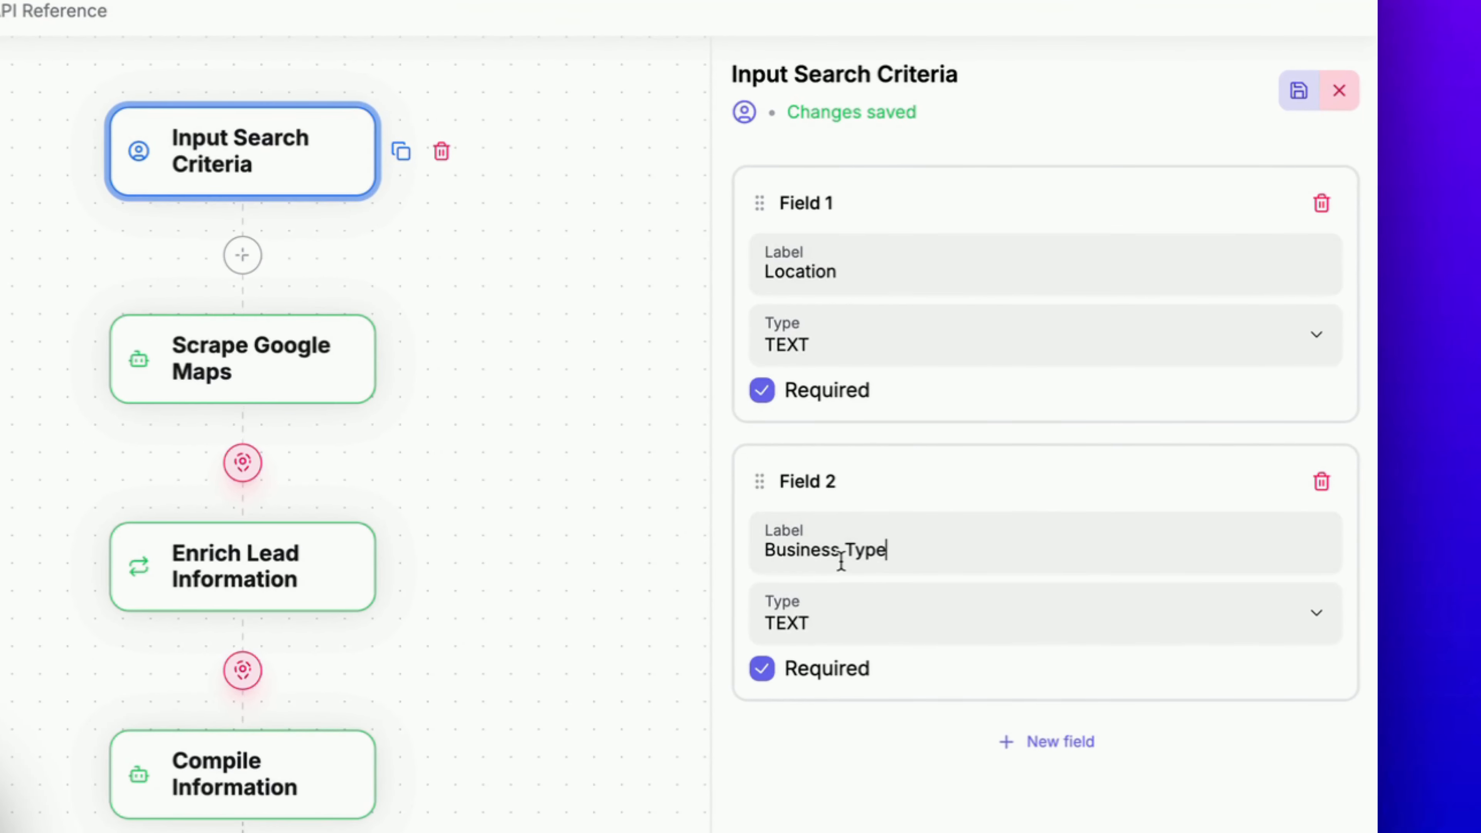
{"action": "triple_click", "coordinate": [842, 560]}
{"action": "left_click", "coordinate": [944, 553]}
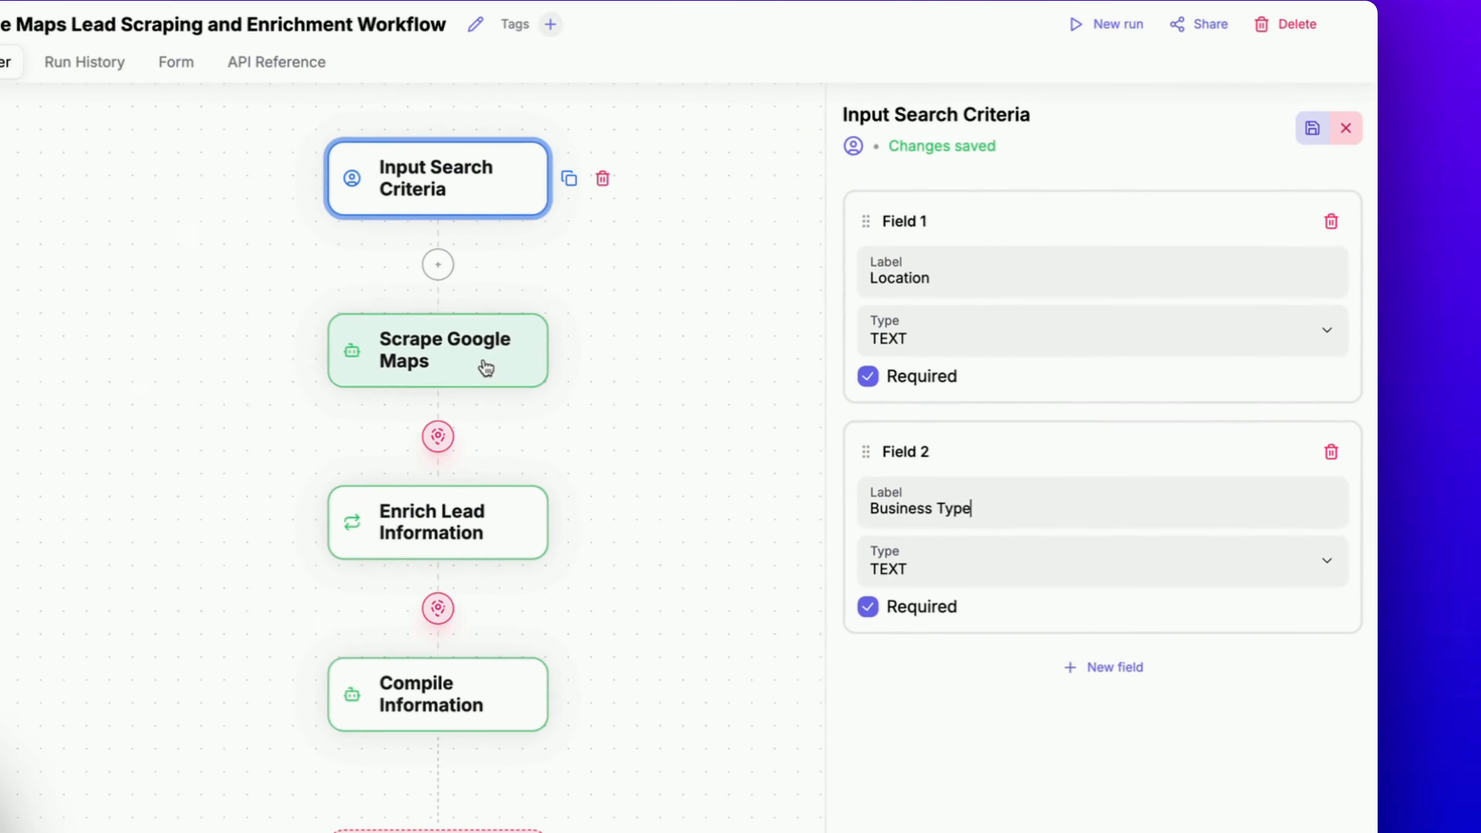
Open the Scrape Google Maps step's agent and review its background, output format and language model settings
{"action": "left_click", "coordinate": [486, 368]}
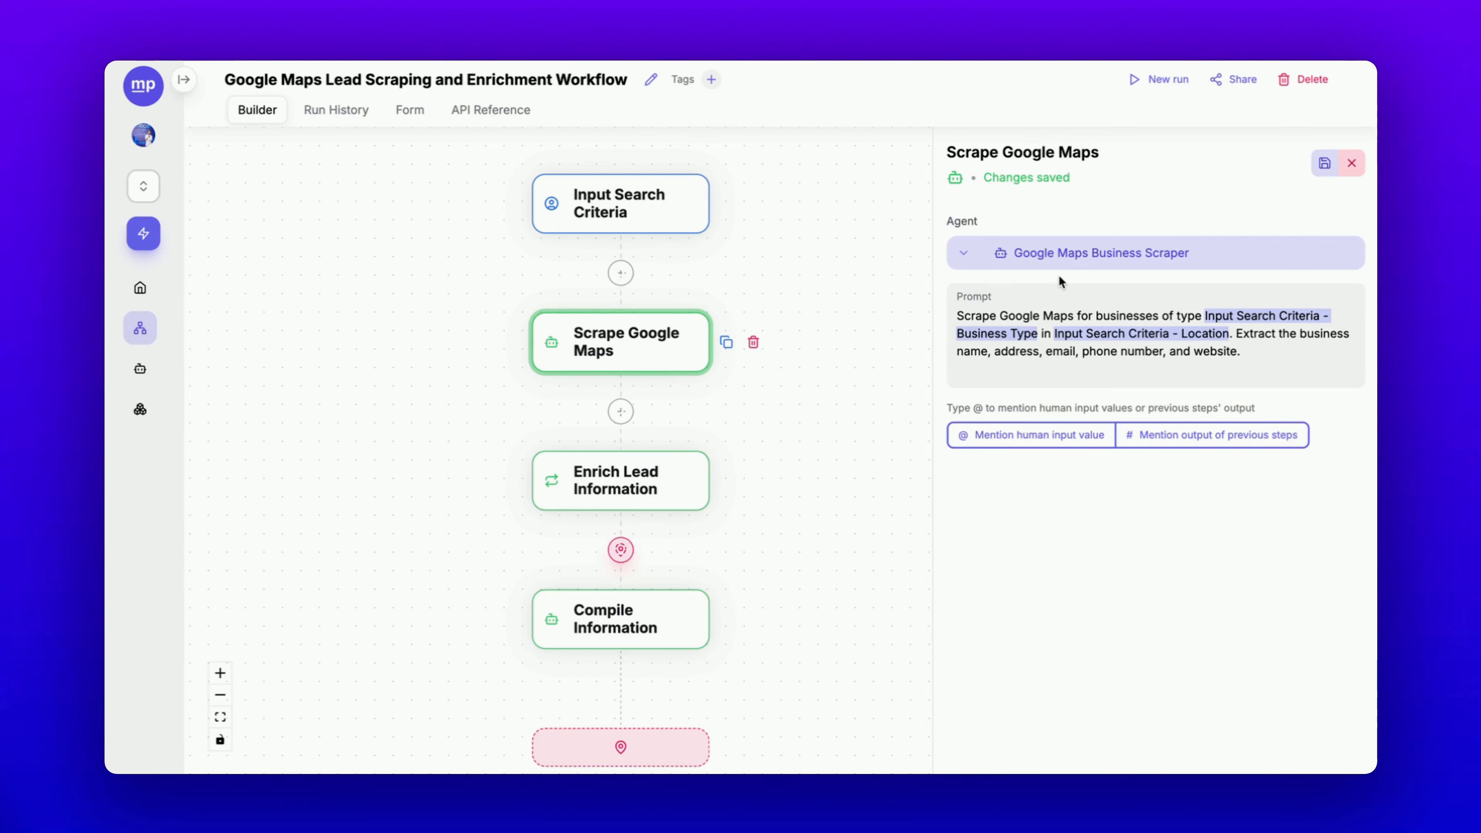
{"action": "left_click", "coordinate": [1051, 252]}
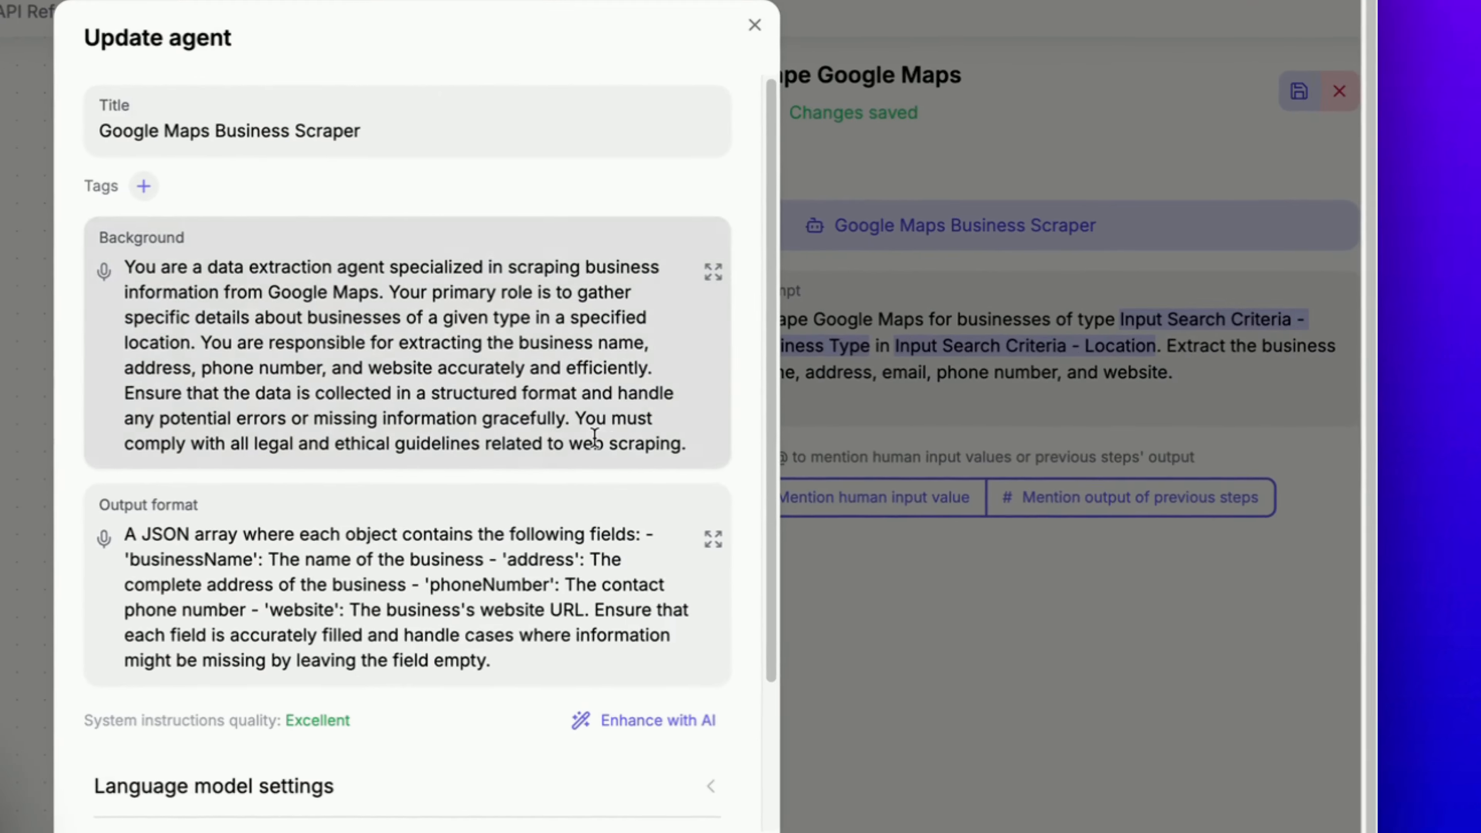
{"action": "scroll", "coordinate": [244, 608], "scroll_direction": "down", "scroll_amount": 3}
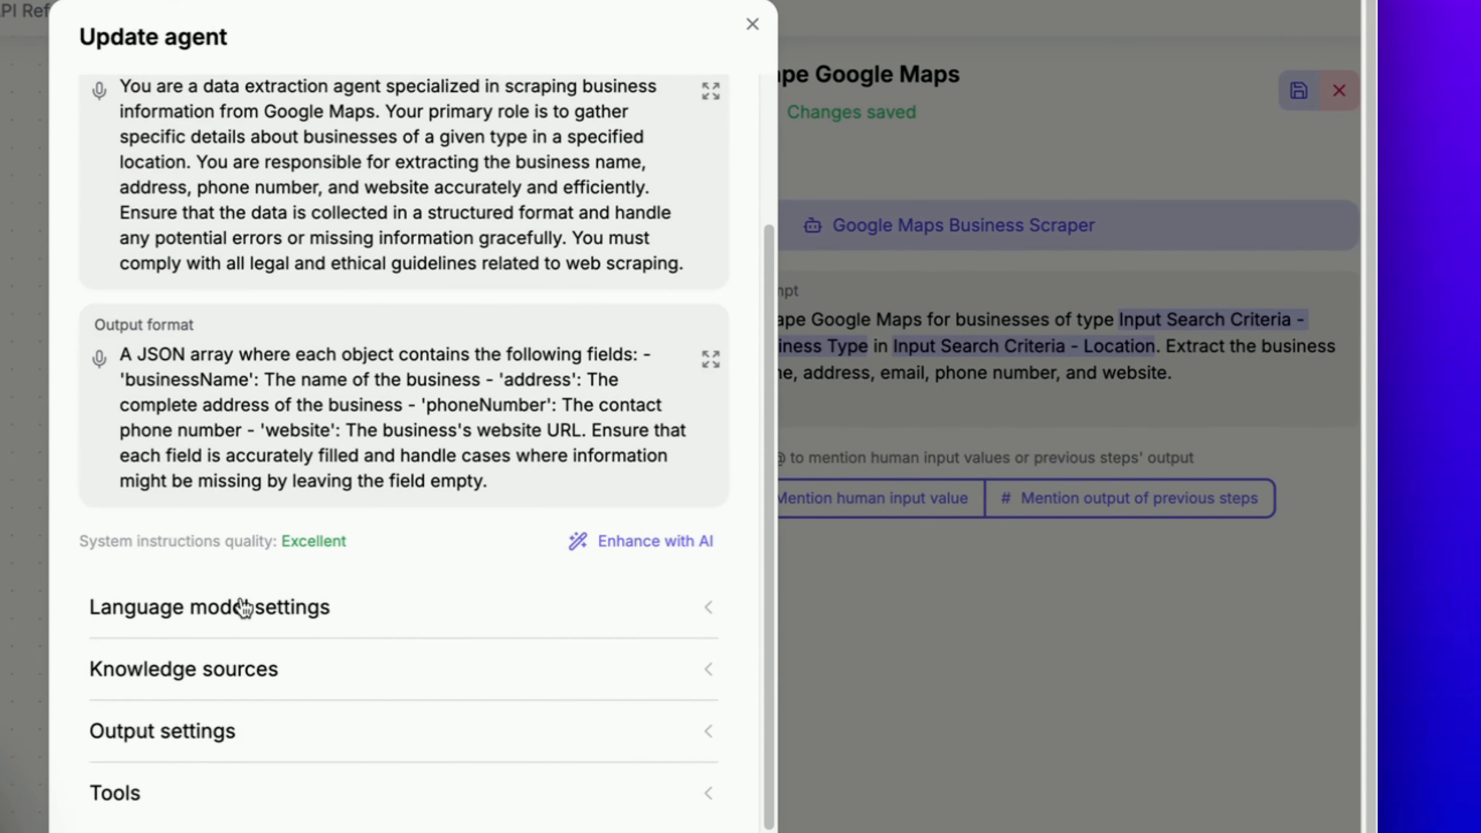
{"action": "left_click", "coordinate": [244, 608]}
{"action": "left_click", "coordinate": [354, 607]}
Look up the tools assigned to the Google Maps Business Scraper agent and open the Search Google Map tool for editing
{"action": "left_click", "coordinate": [152, 513]}
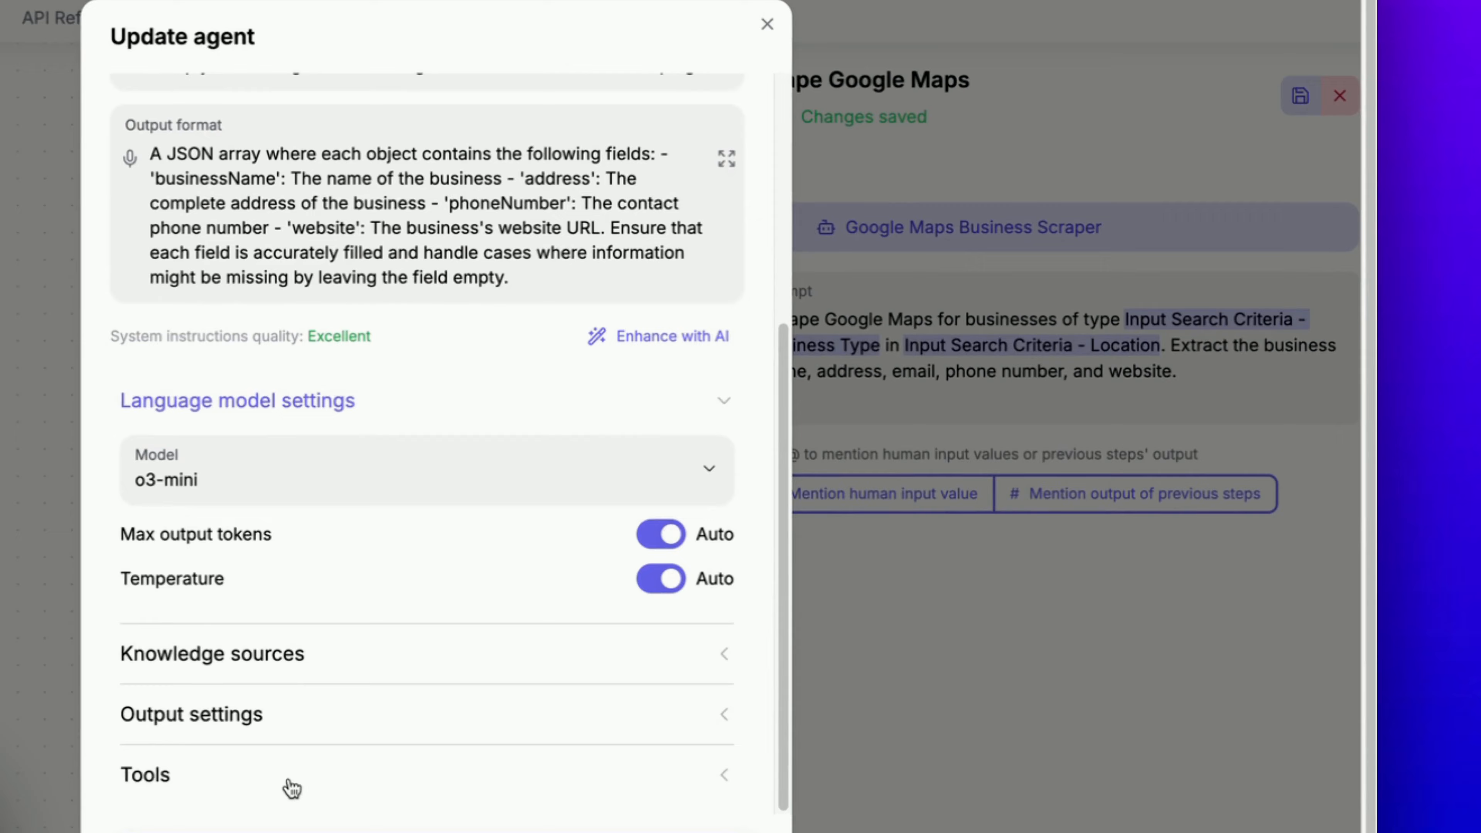
{"action": "left_click", "coordinate": [647, 633]}
{"action": "left_click", "coordinate": [702, 614]}
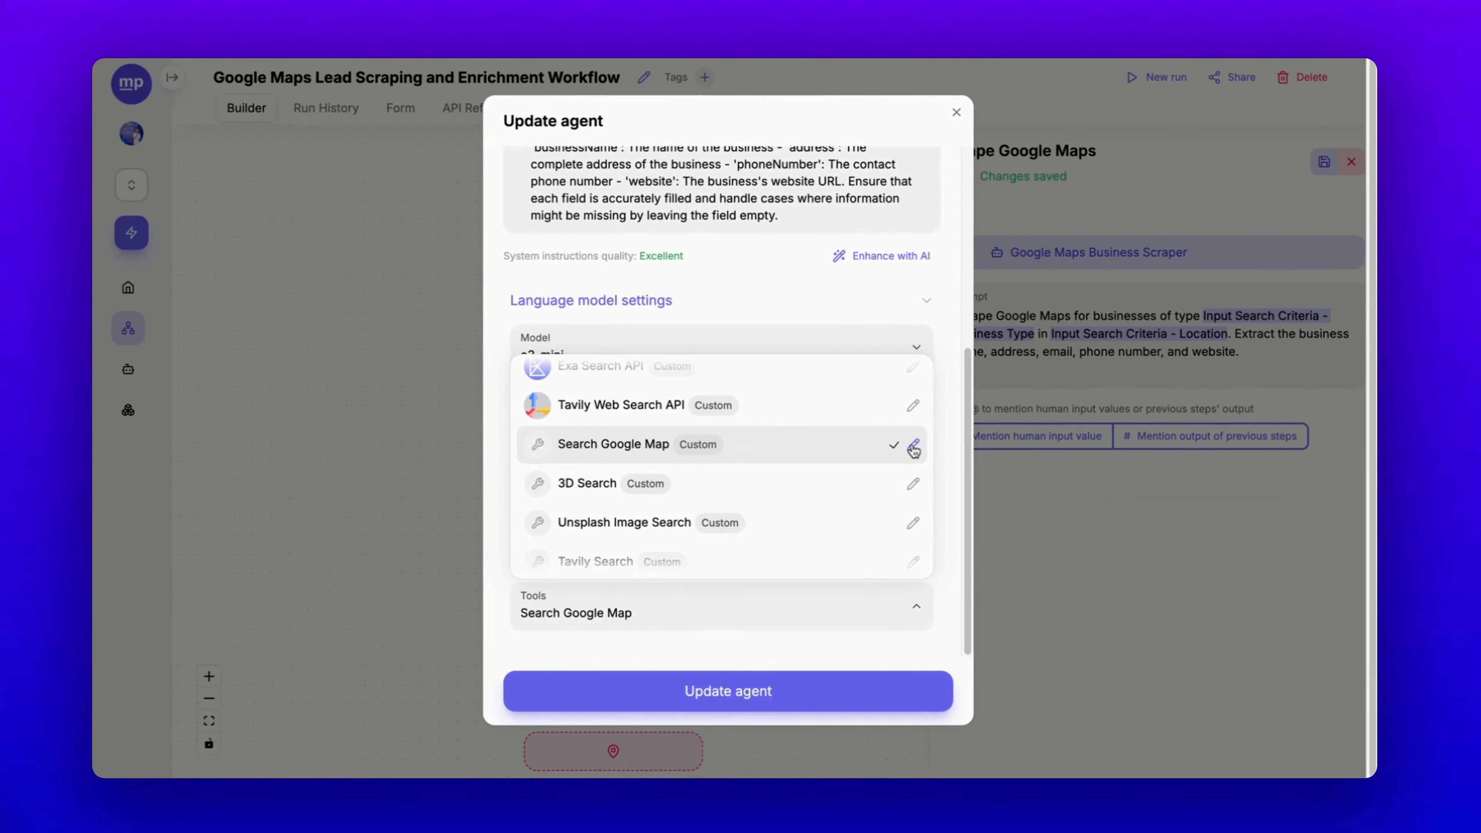
{"action": "left_click", "coordinate": [688, 510]}
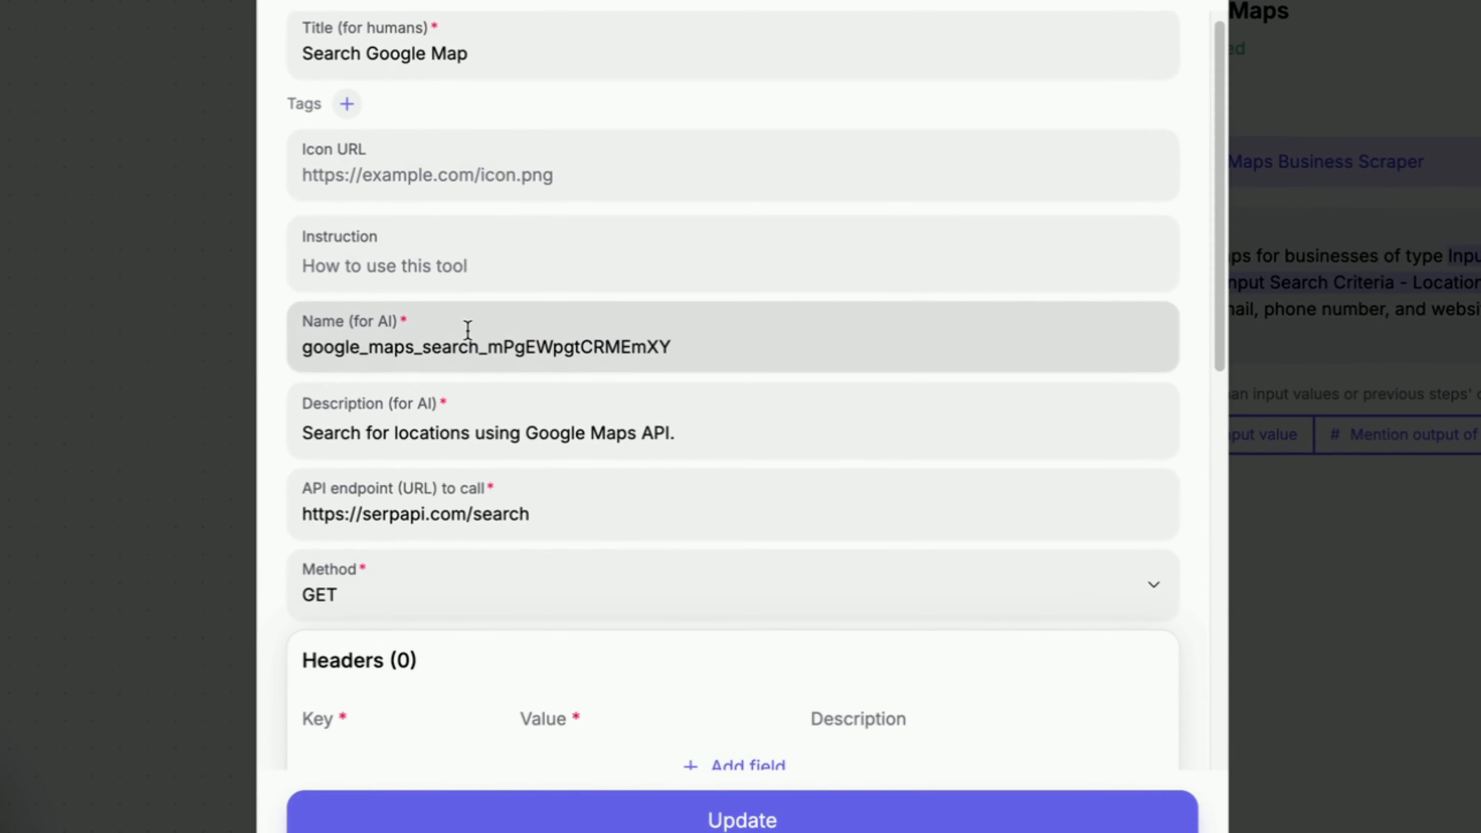
Examine the Search Google Map tool's API endpoint URL and request method
{"action": "scroll", "coordinate": [354, 519], "scroll_direction": "down", "scroll_amount": 1}
{"action": "double_click", "coordinate": [435, 478]}
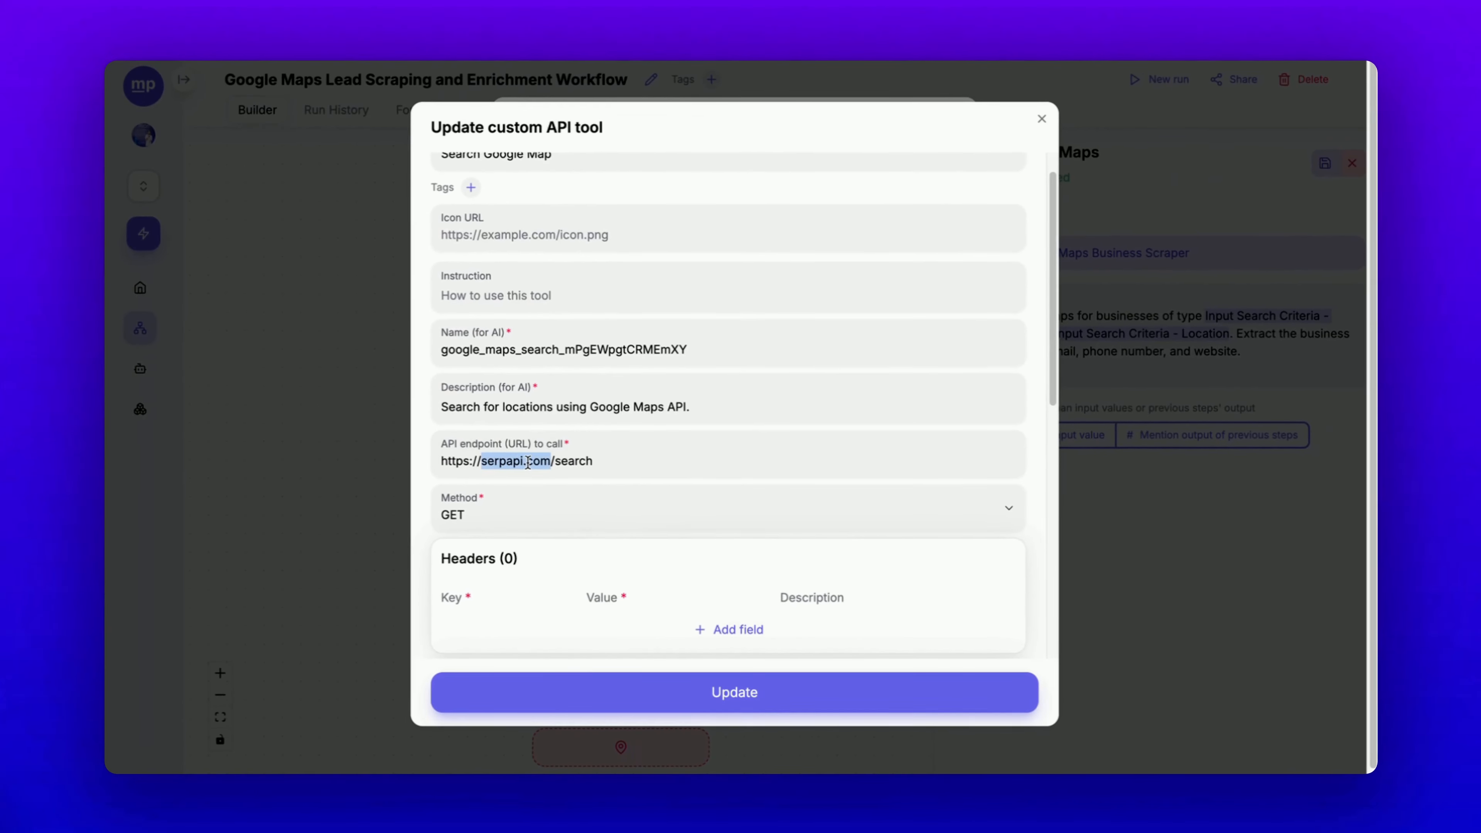
{"action": "left_click_drag", "start_coordinate": [527, 462], "coordinate": [565, 464]}
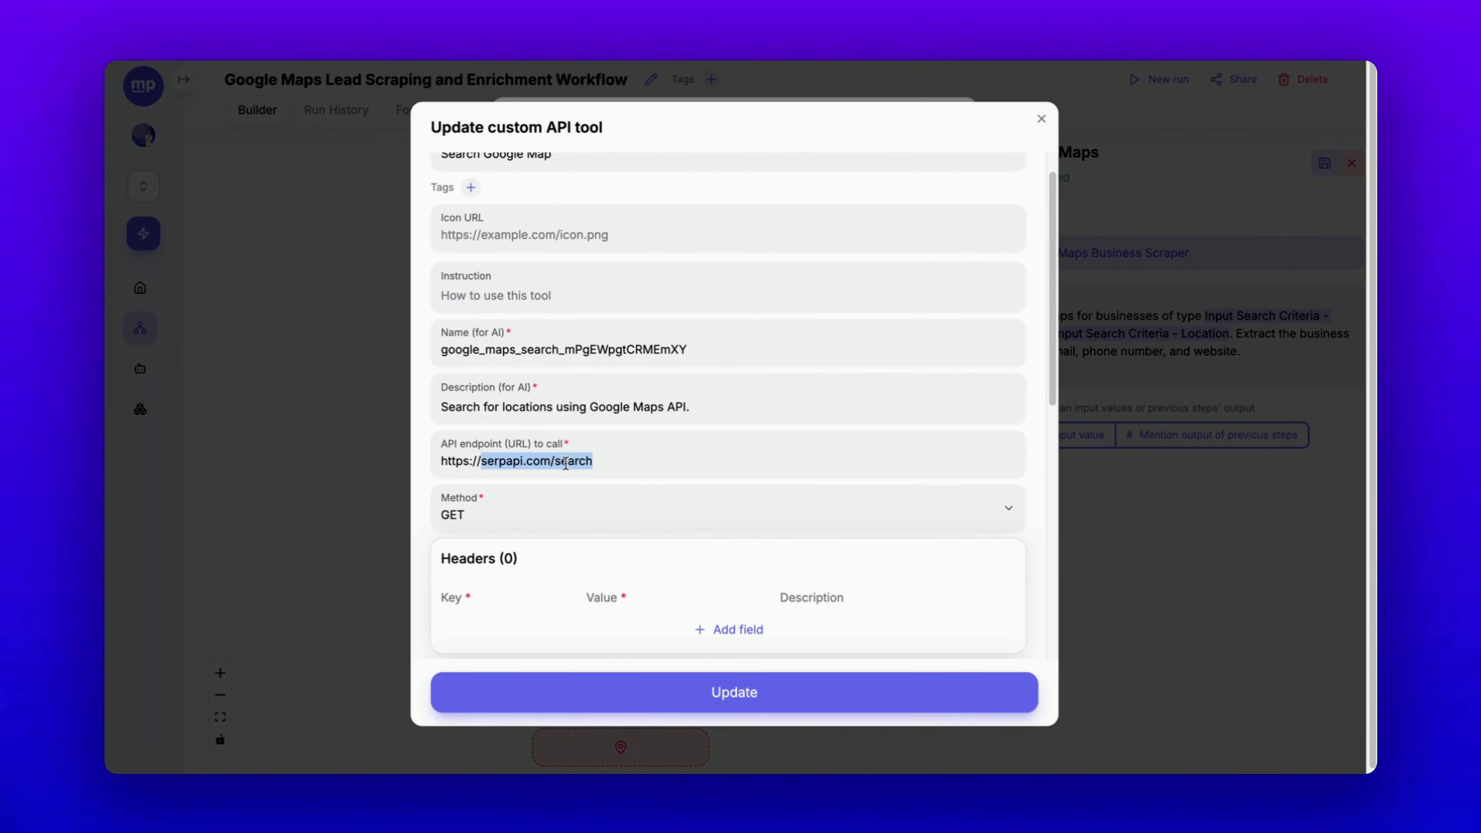
{"action": "left_click", "coordinate": [648, 450]}
{"action": "scroll", "coordinate": [667, 424], "scroll_direction": "down", "scroll_amount": 2}
{"action": "left_click_drag", "start_coordinate": [482, 378], "coordinate": [518, 381]}
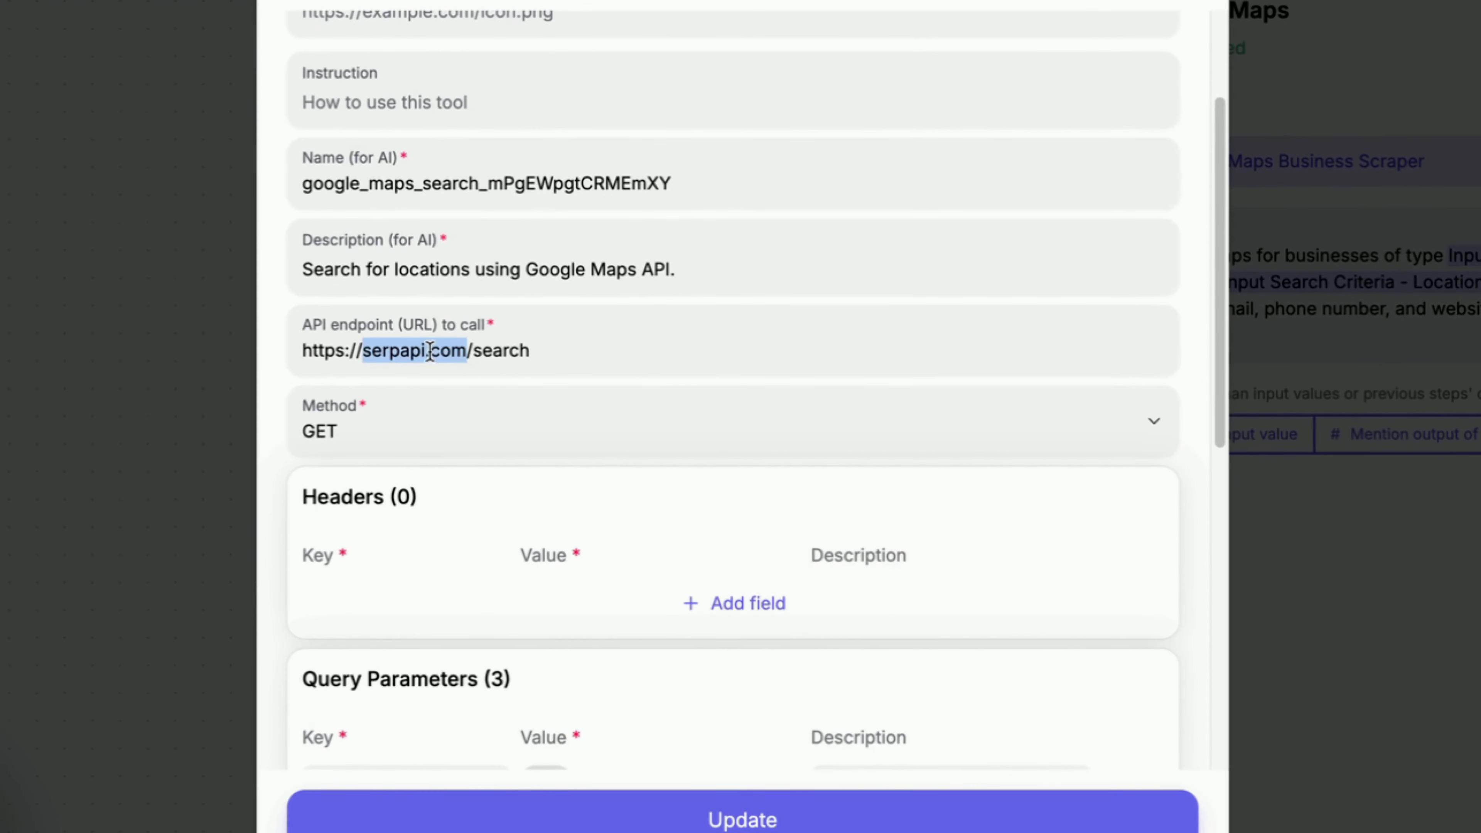
{"action": "left_click_drag", "start_coordinate": [417, 352], "coordinate": [486, 352]}
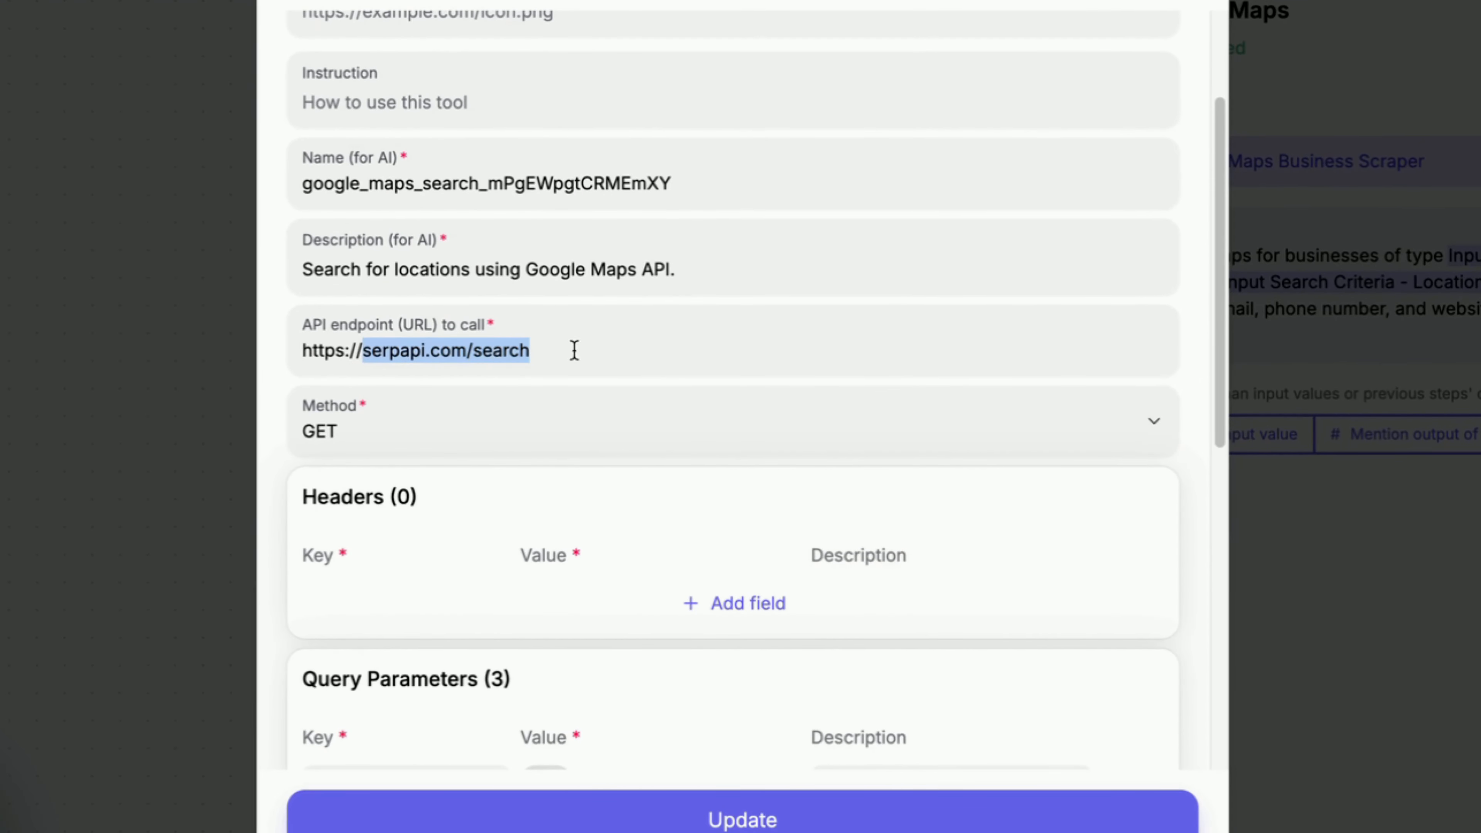
Examine the tool's query parameters engine, q and api_key, including which value is determined by AI
{"action": "scroll", "coordinate": [549, 351], "scroll_direction": "down", "scroll_amount": 4}
{"action": "scroll", "coordinate": [589, 355], "scroll_direction": "up", "scroll_amount": 1}
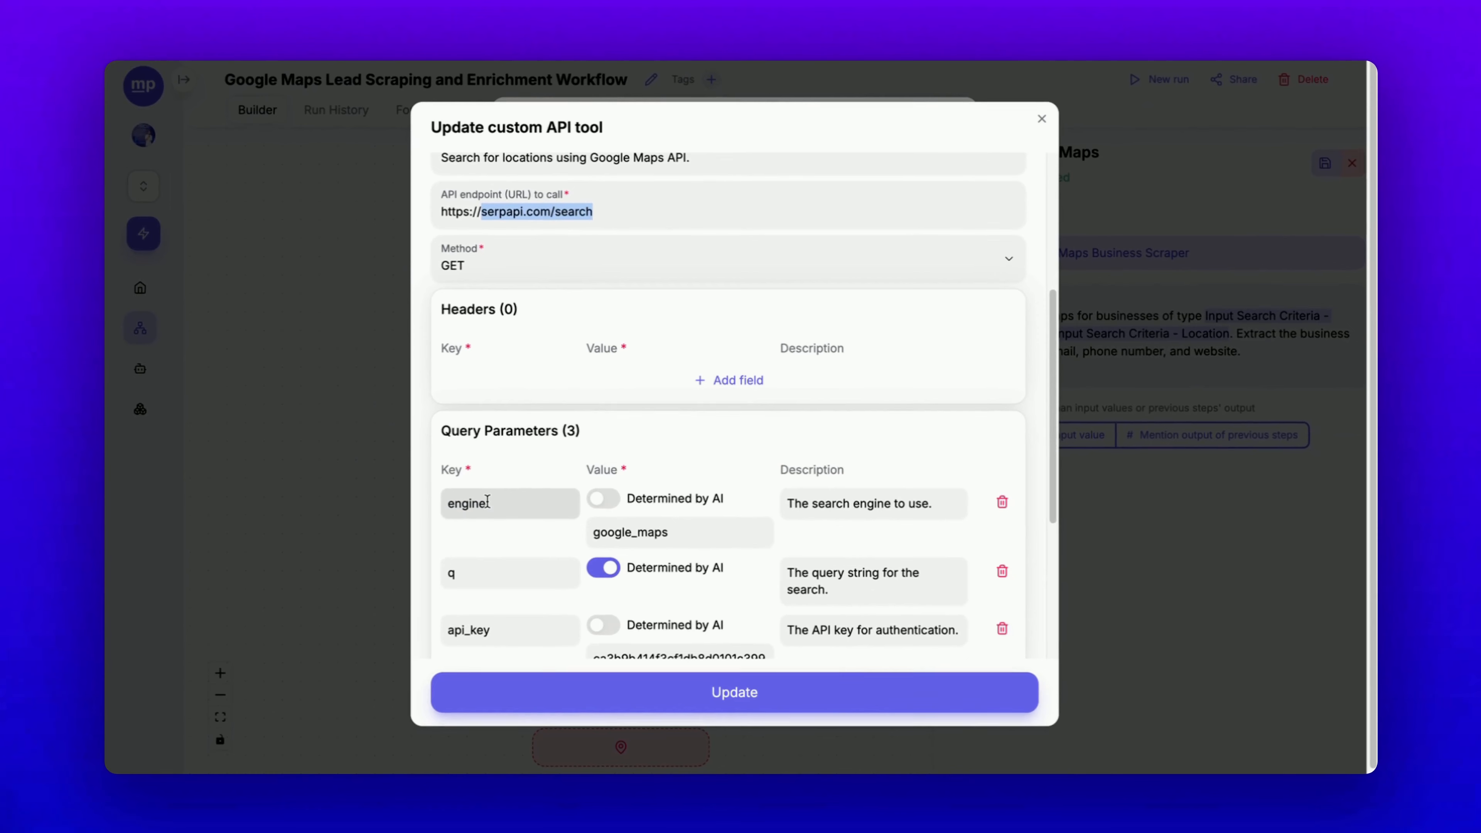
{"action": "double_click", "coordinate": [491, 504]}
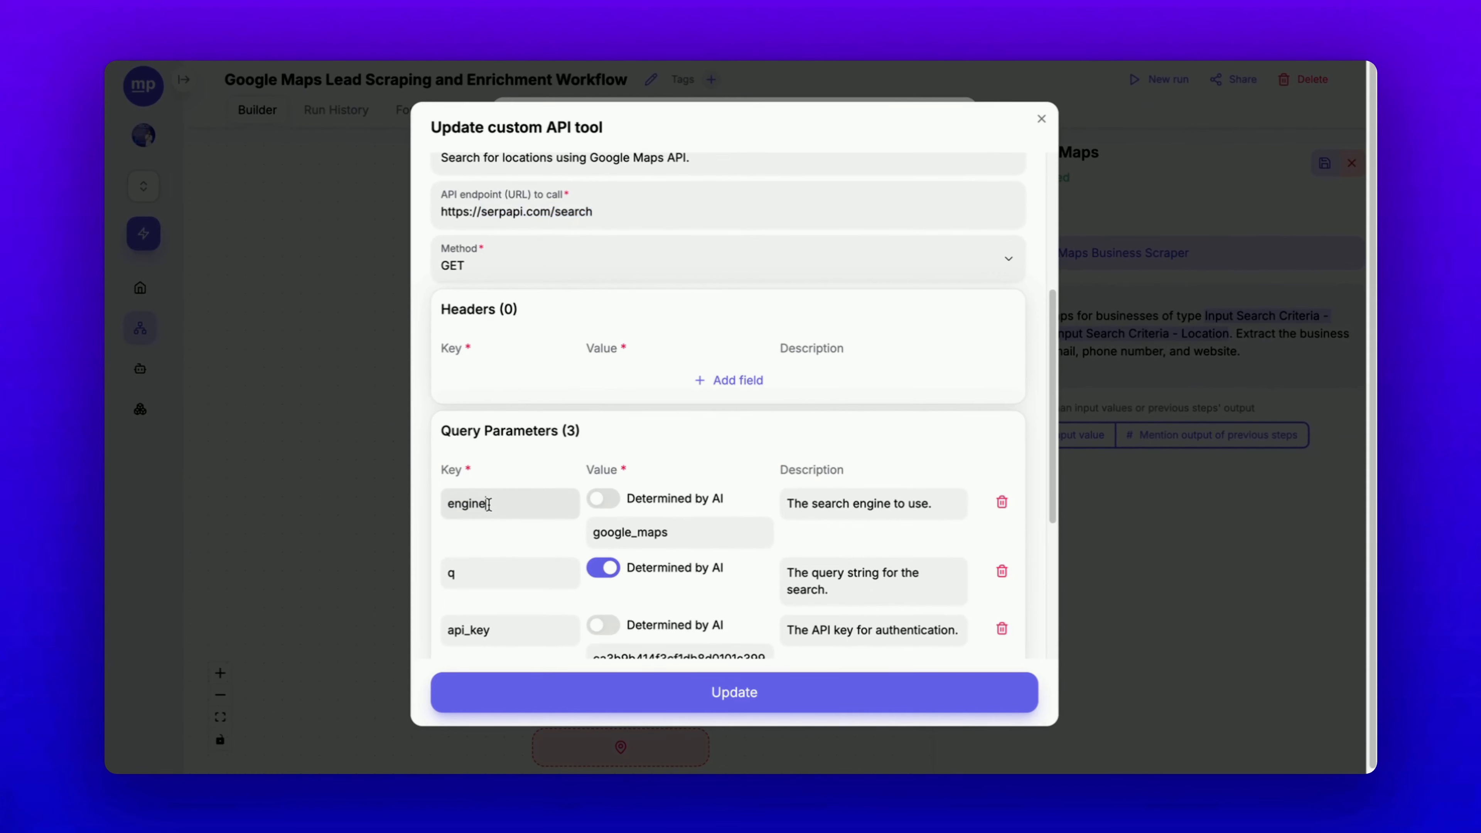
{"action": "double_click", "coordinate": [484, 570]}
{"action": "double_click", "coordinate": [487, 624]}
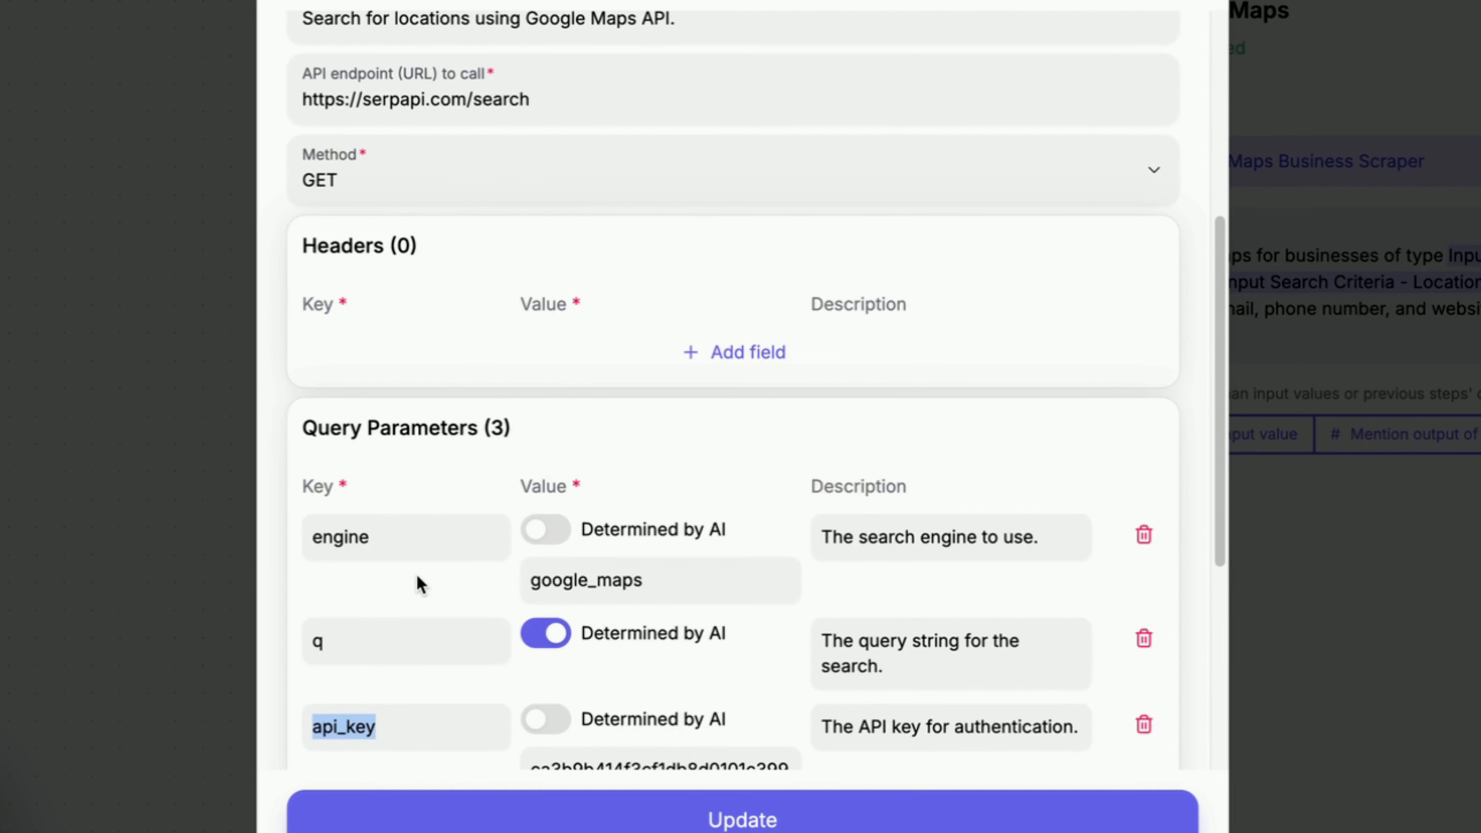
{"action": "left_click", "coordinate": [365, 647]}
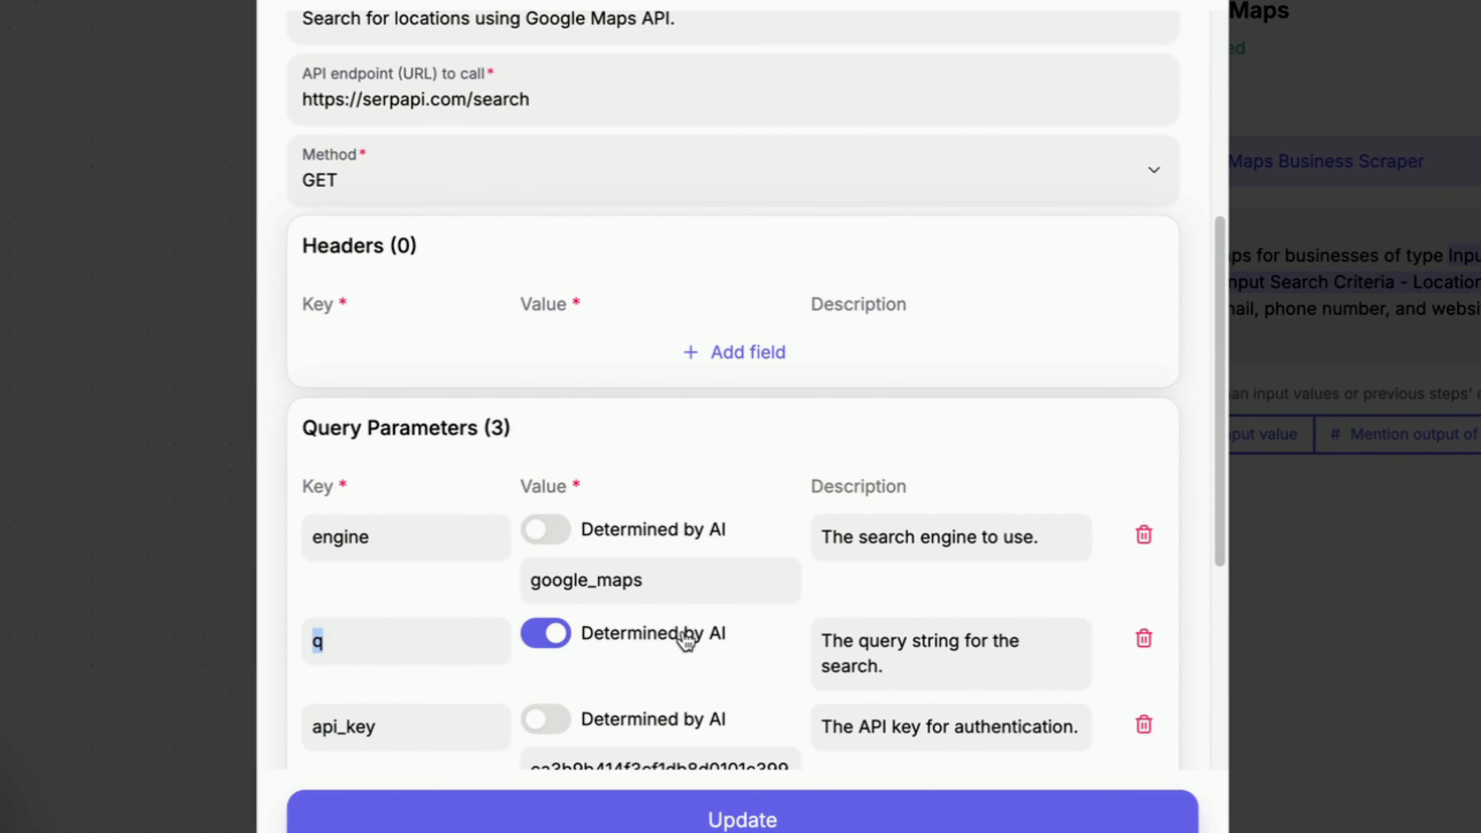
{"action": "left_click", "coordinate": [660, 593]}
Save the Search Google Map tool and update the Google Maps Business Scraper agent
{"action": "left_click", "coordinate": [685, 822]}
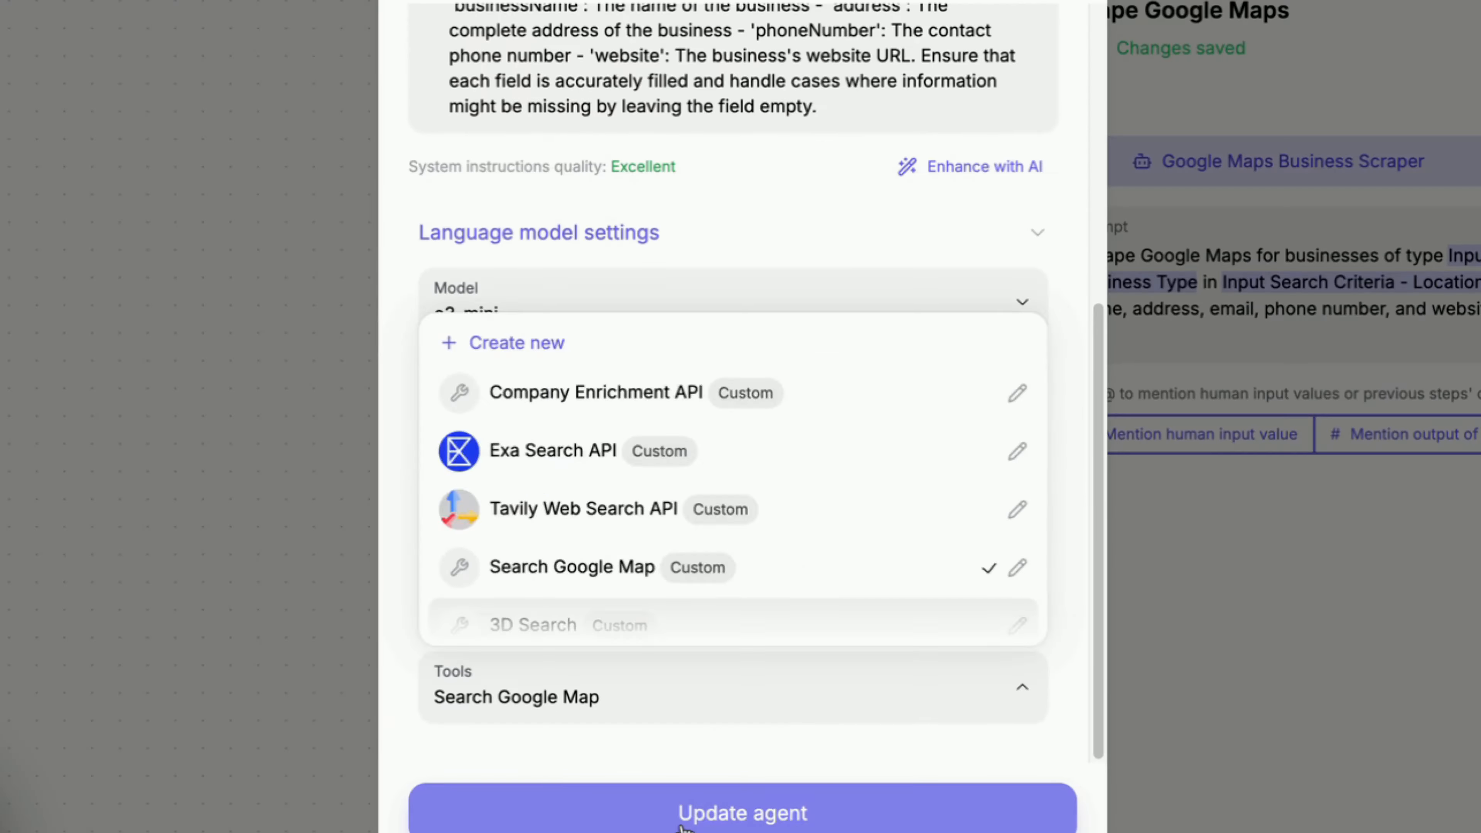
{"action": "left_click", "coordinate": [685, 824]}
{"action": "left_click", "coordinate": [685, 822]}
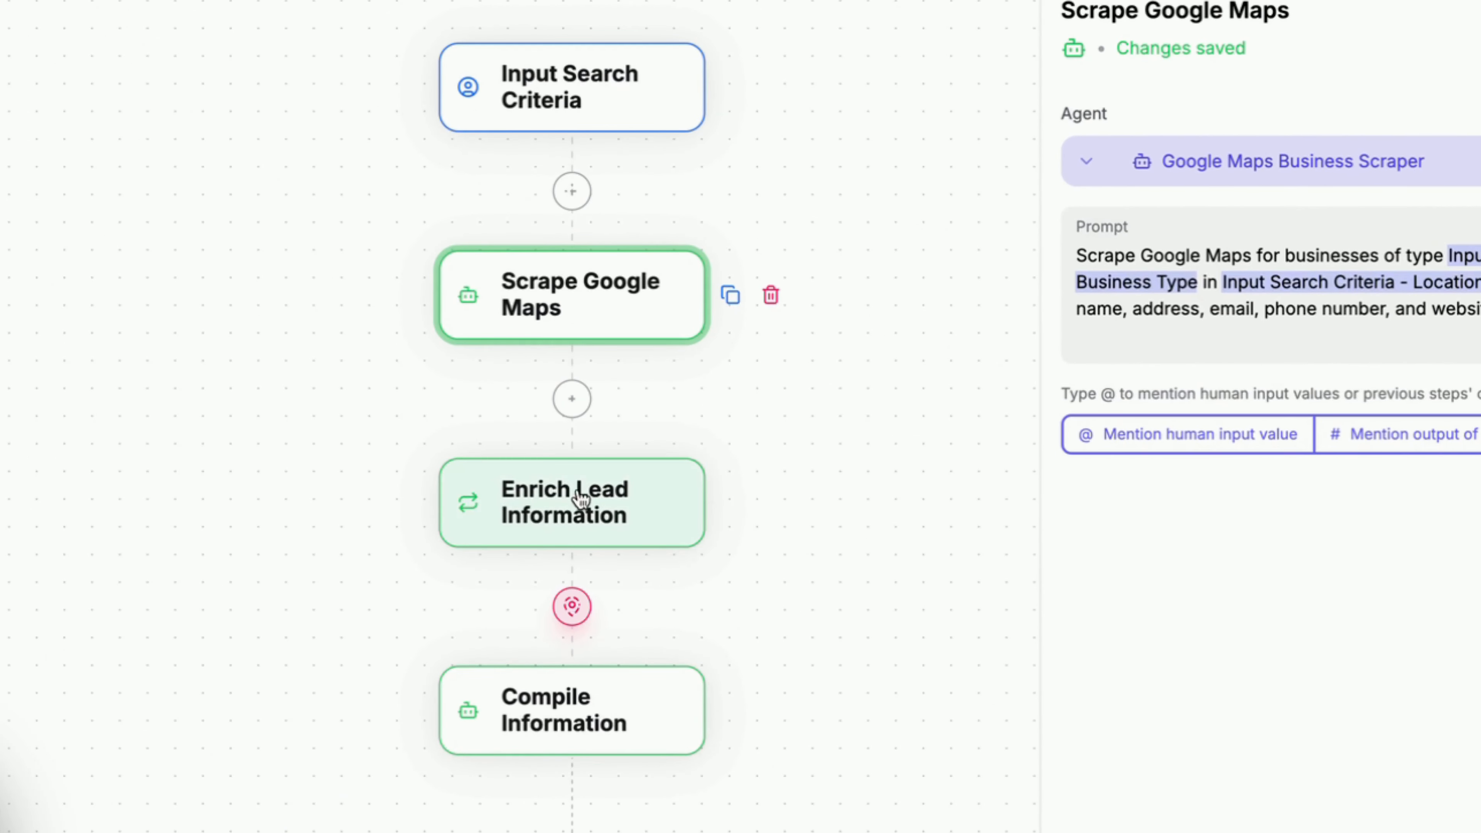
Open the Enrich Lead Information step and review its loop item and the lead list taken from Scrape Google Maps
{"action": "left_click", "coordinate": [550, 507]}
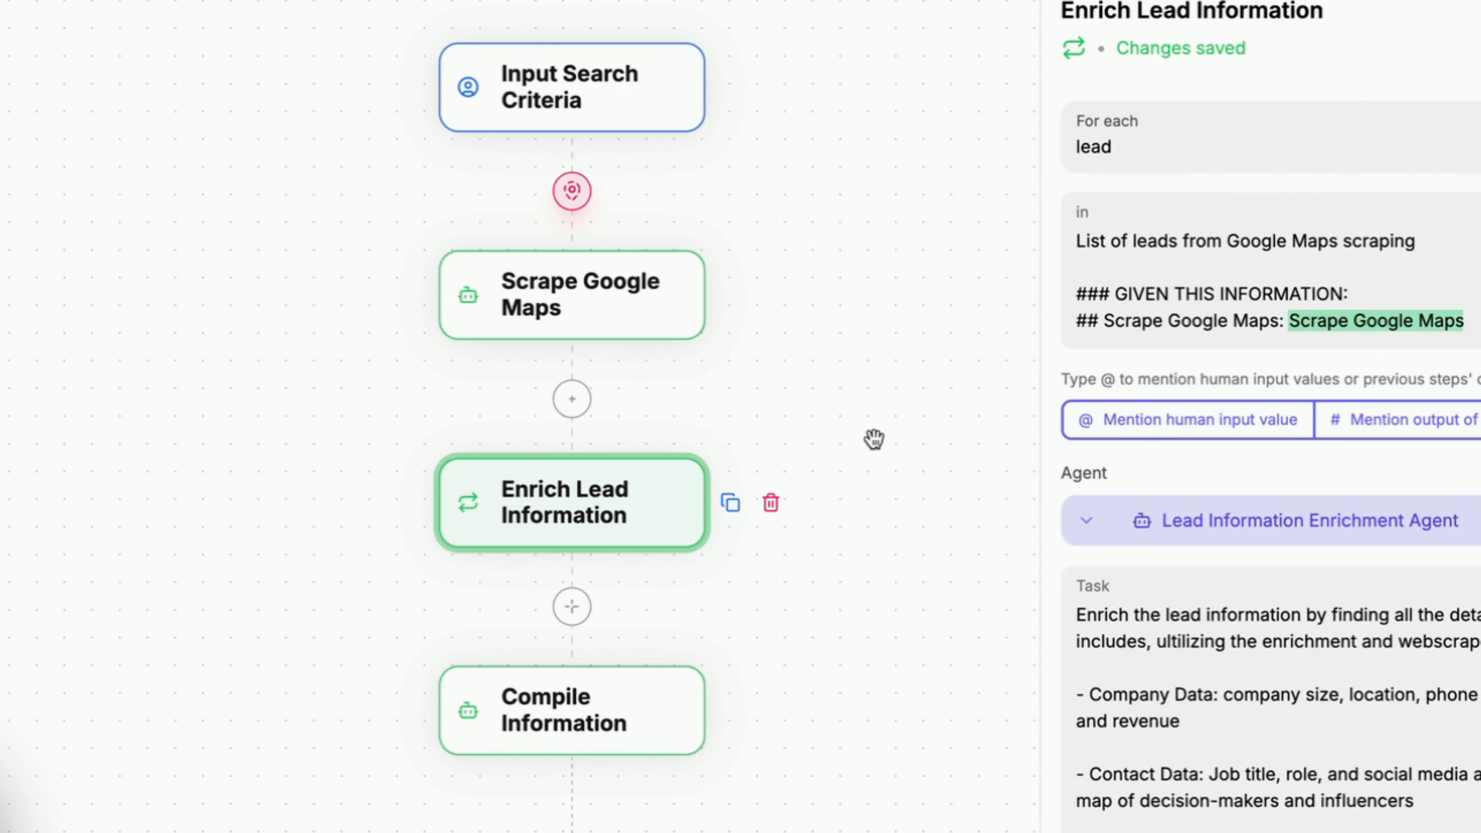
{"action": "double_click", "coordinate": [1104, 155]}
{"action": "left_click_drag", "start_coordinate": [1466, 322], "coordinate": [1289, 323]}
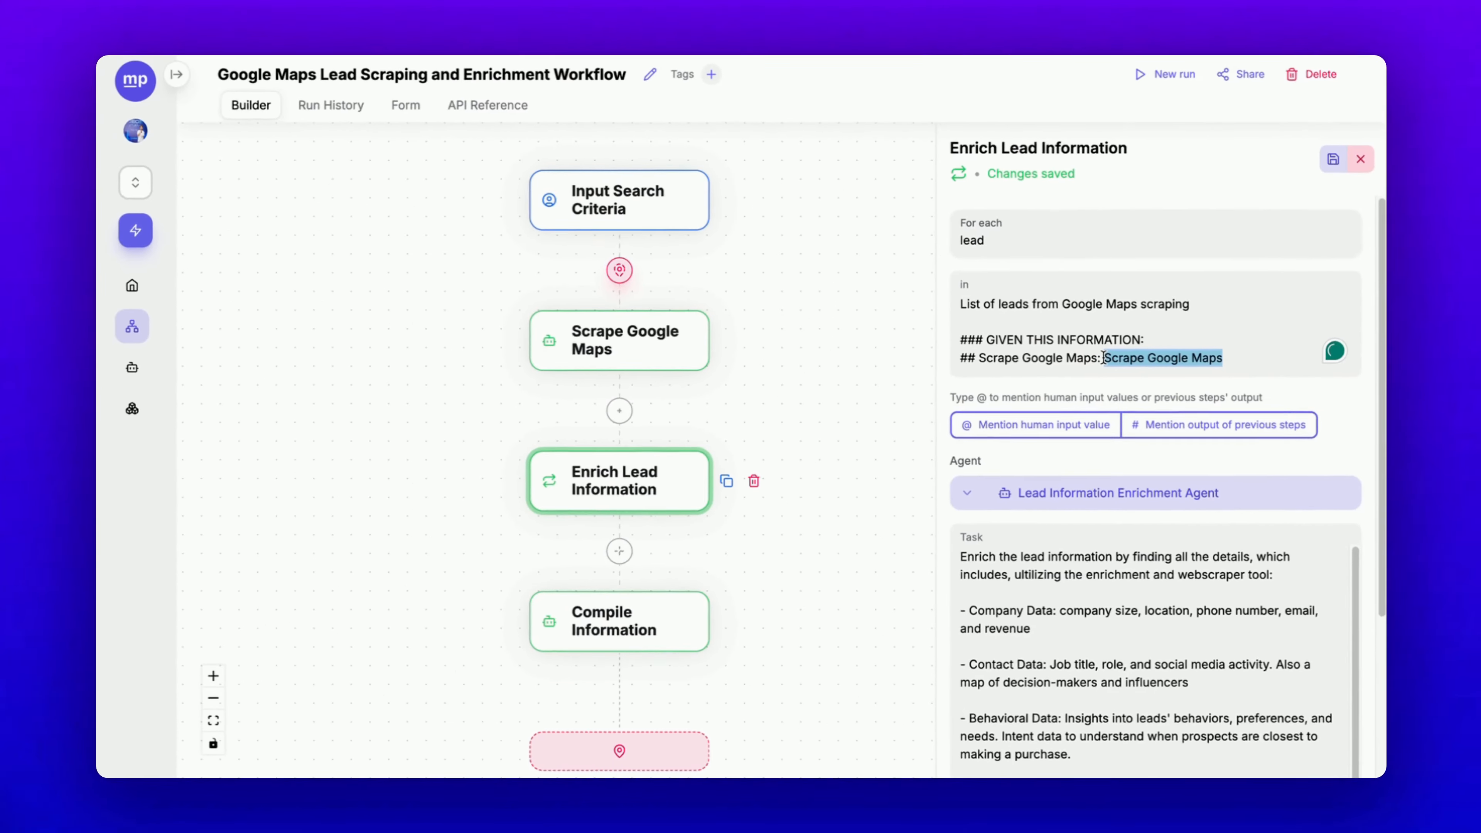
{"action": "left_click", "coordinate": [1233, 303]}
{"action": "scroll", "coordinate": [976, 597], "scroll_direction": "down", "scroll_amount": 1}
{"action": "scroll", "coordinate": [974, 592], "scroll_direction": "up", "scroll_amount": 1}
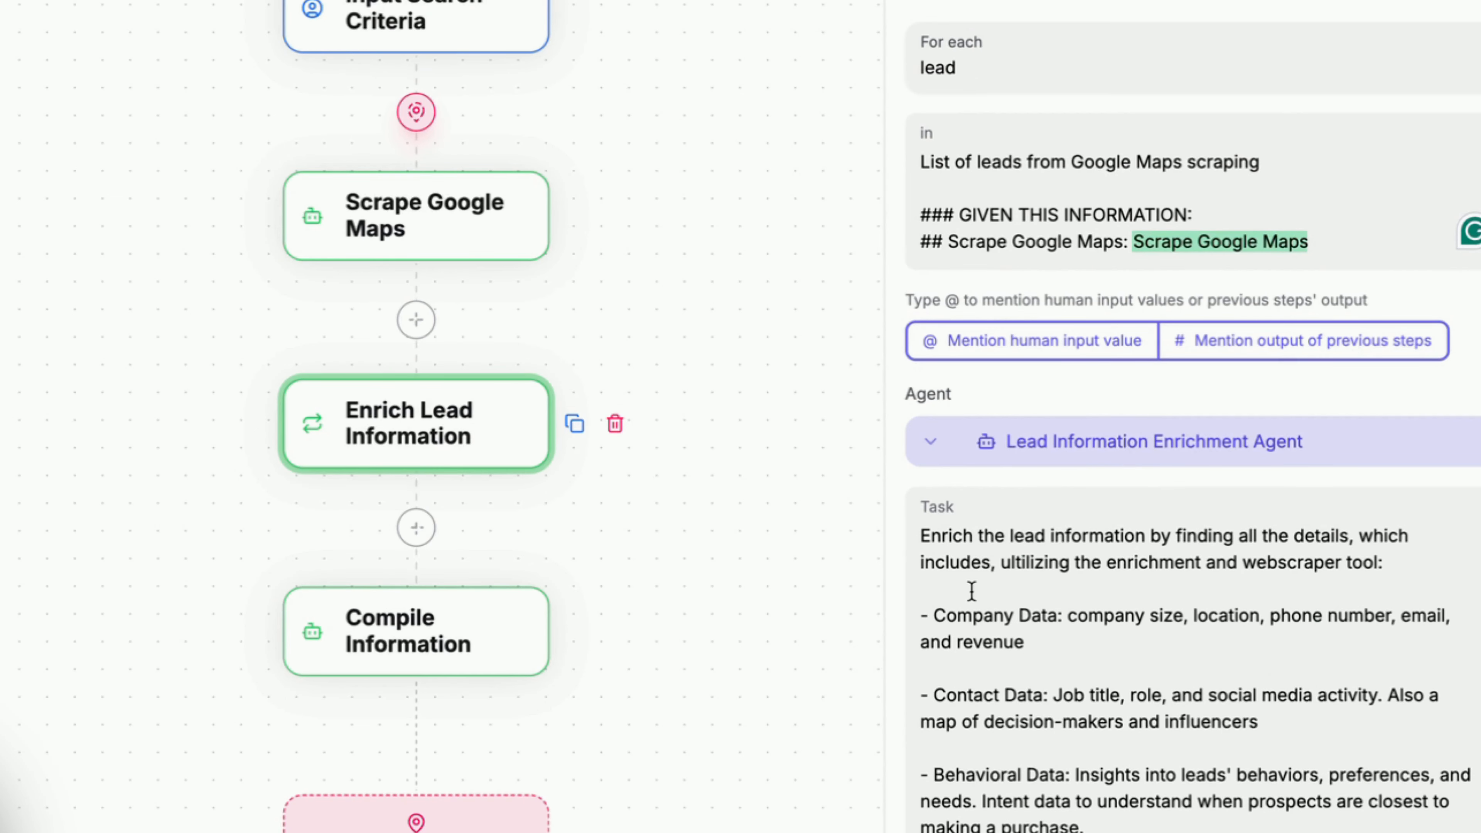
Read the enrichment task prompt, covering its opening instruction and the company, contact and behavioral data requirements
{"action": "left_click_drag", "start_coordinate": [921, 535], "coordinate": [1134, 550]}
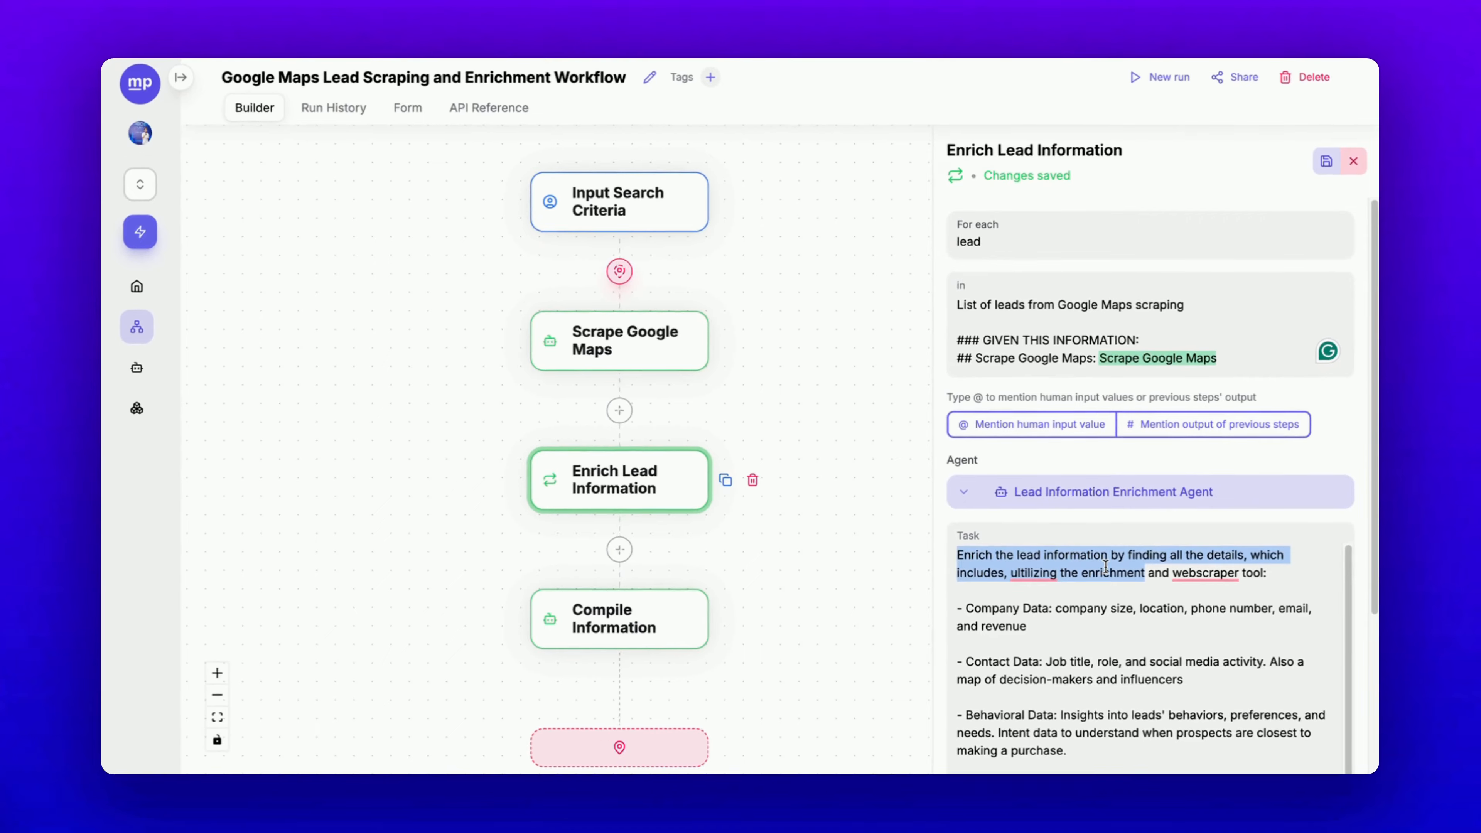
{"action": "left_click", "coordinate": [1136, 551]}
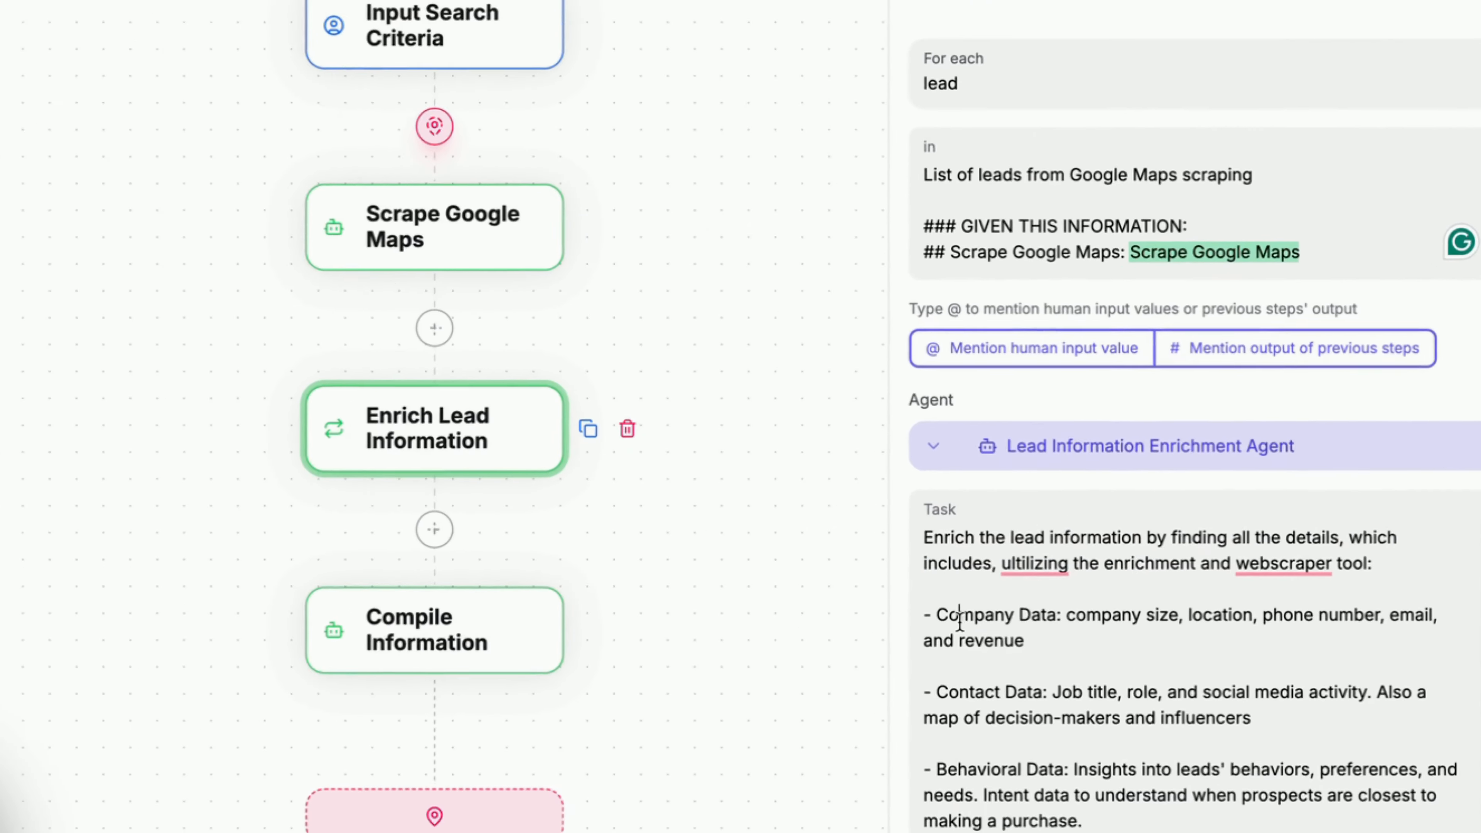
{"action": "left_click_drag", "start_coordinate": [936, 616], "coordinate": [1061, 616]}
{"action": "left_click_drag", "start_coordinate": [936, 693], "coordinate": [1081, 753]}
{"action": "double_click", "coordinate": [1010, 769]}
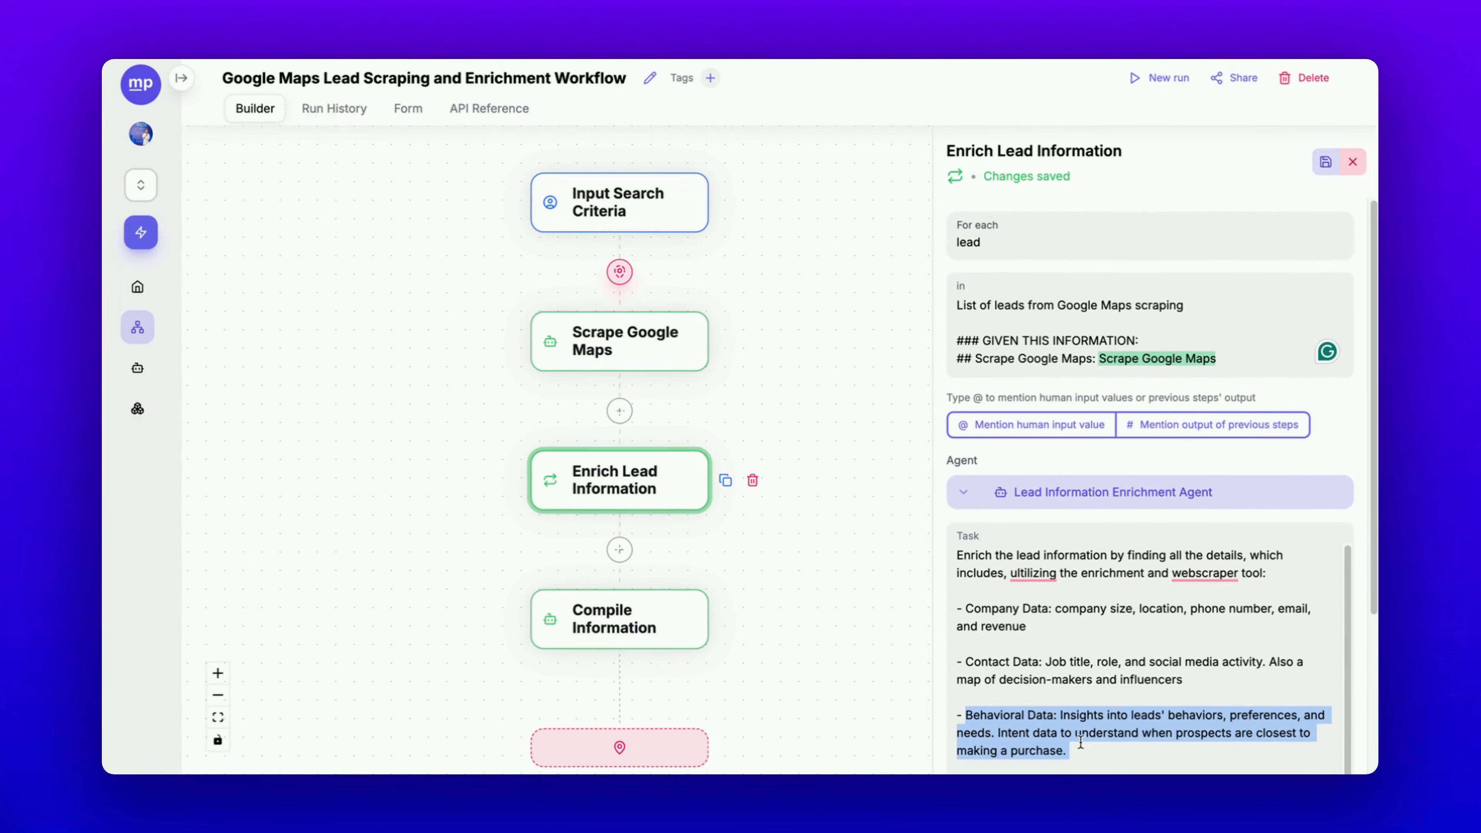
{"action": "left_click", "coordinate": [1087, 550]}
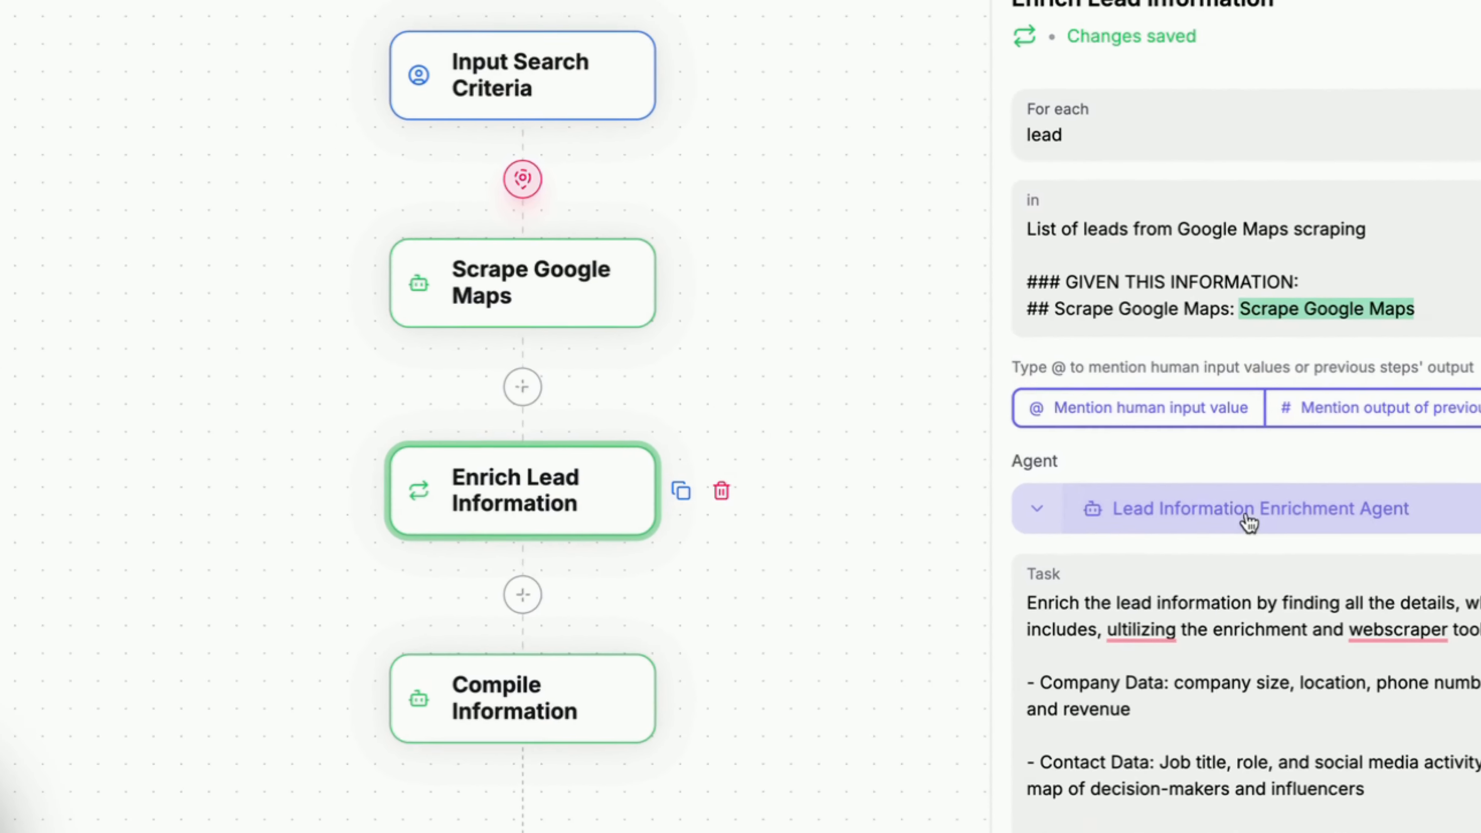
Open the Lead Information Enrichment Agent's settings and look through its list of available tools
{"action": "left_click", "coordinate": [1248, 521]}
{"action": "left_click", "coordinate": [615, 612]}
{"action": "left_click", "coordinate": [615, 615]}
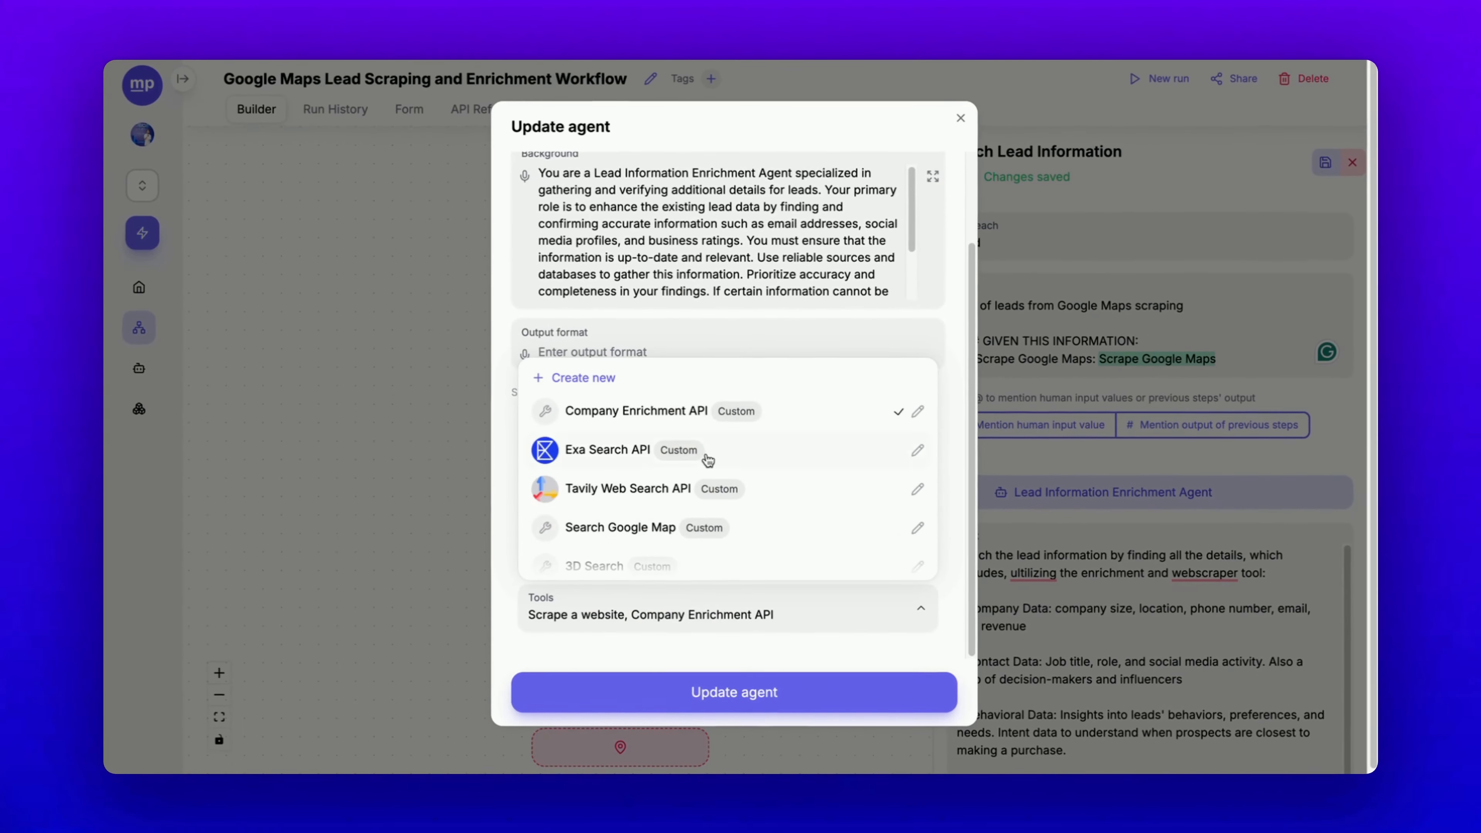
{"action": "scroll", "coordinate": [688, 483], "scroll_direction": "down", "scroll_amount": 10}
{"action": "left_click", "coordinate": [622, 597]}
Check the Scrape a website and Company Enrichment API entries in the enrichment agent's tool list, and close the list
{"action": "scroll", "coordinate": [641, 551], "scroll_direction": "up", "scroll_amount": 4}
{"action": "scroll", "coordinate": [643, 618], "scroll_direction": "down", "scroll_amount": 2}
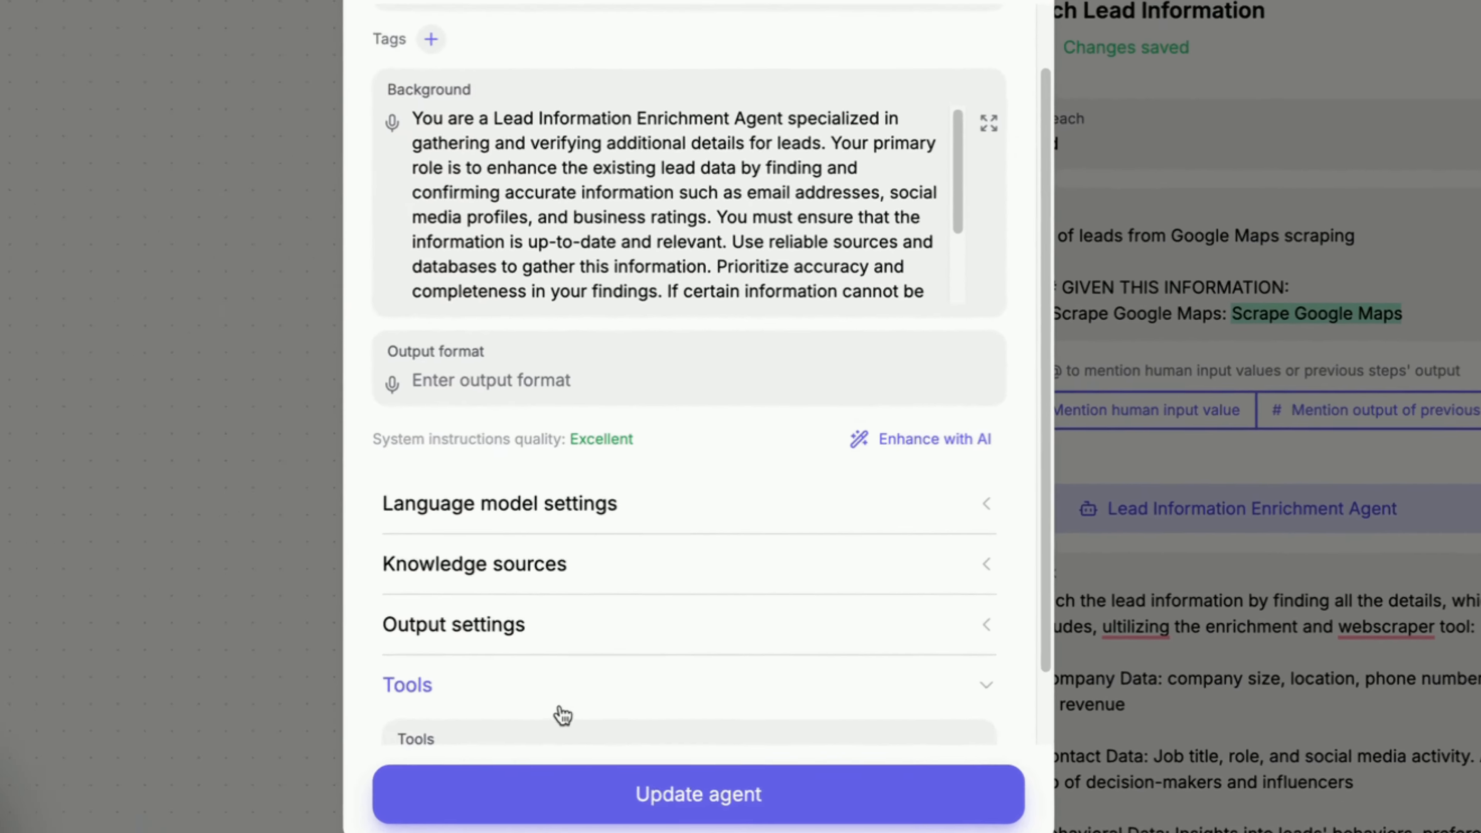
{"action": "left_click", "coordinate": [564, 735]}
{"action": "scroll", "coordinate": [638, 430], "scroll_direction": "down", "scroll_amount": 5}
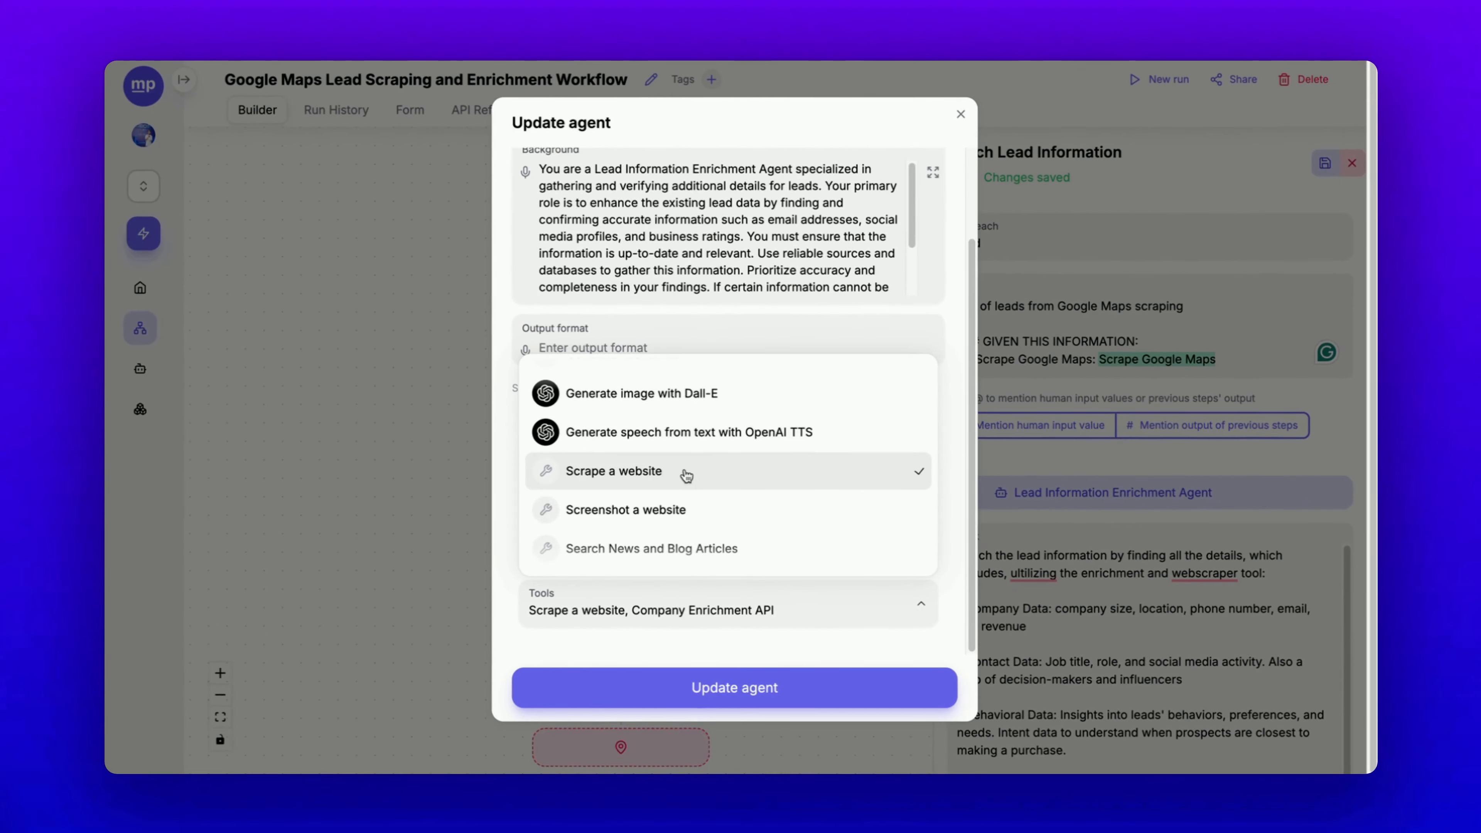
{"action": "scroll", "coordinate": [686, 476], "scroll_direction": "up", "scroll_amount": 6}
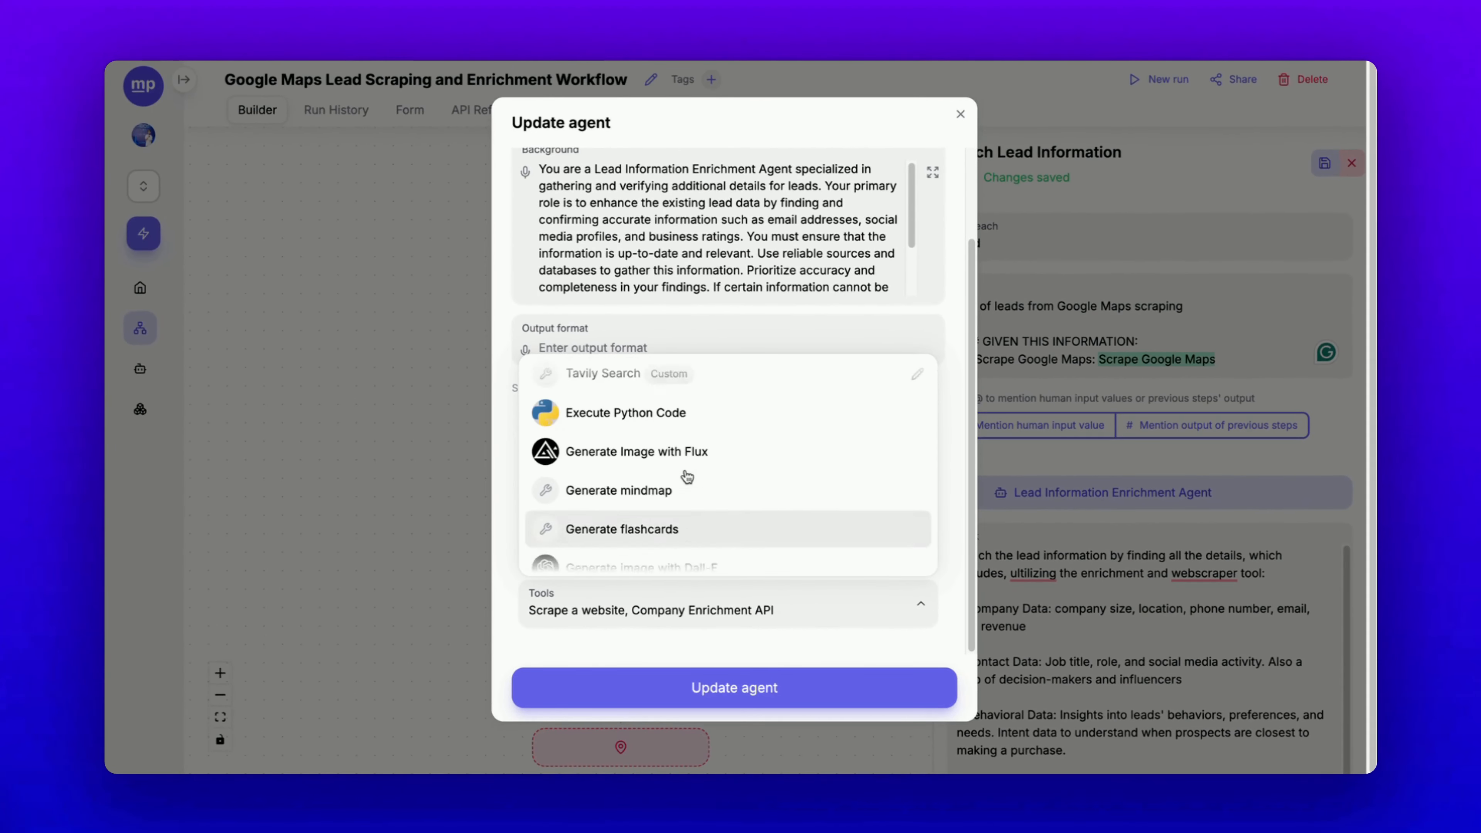
{"action": "scroll", "coordinate": [687, 477], "scroll_direction": "up", "scroll_amount": 3}
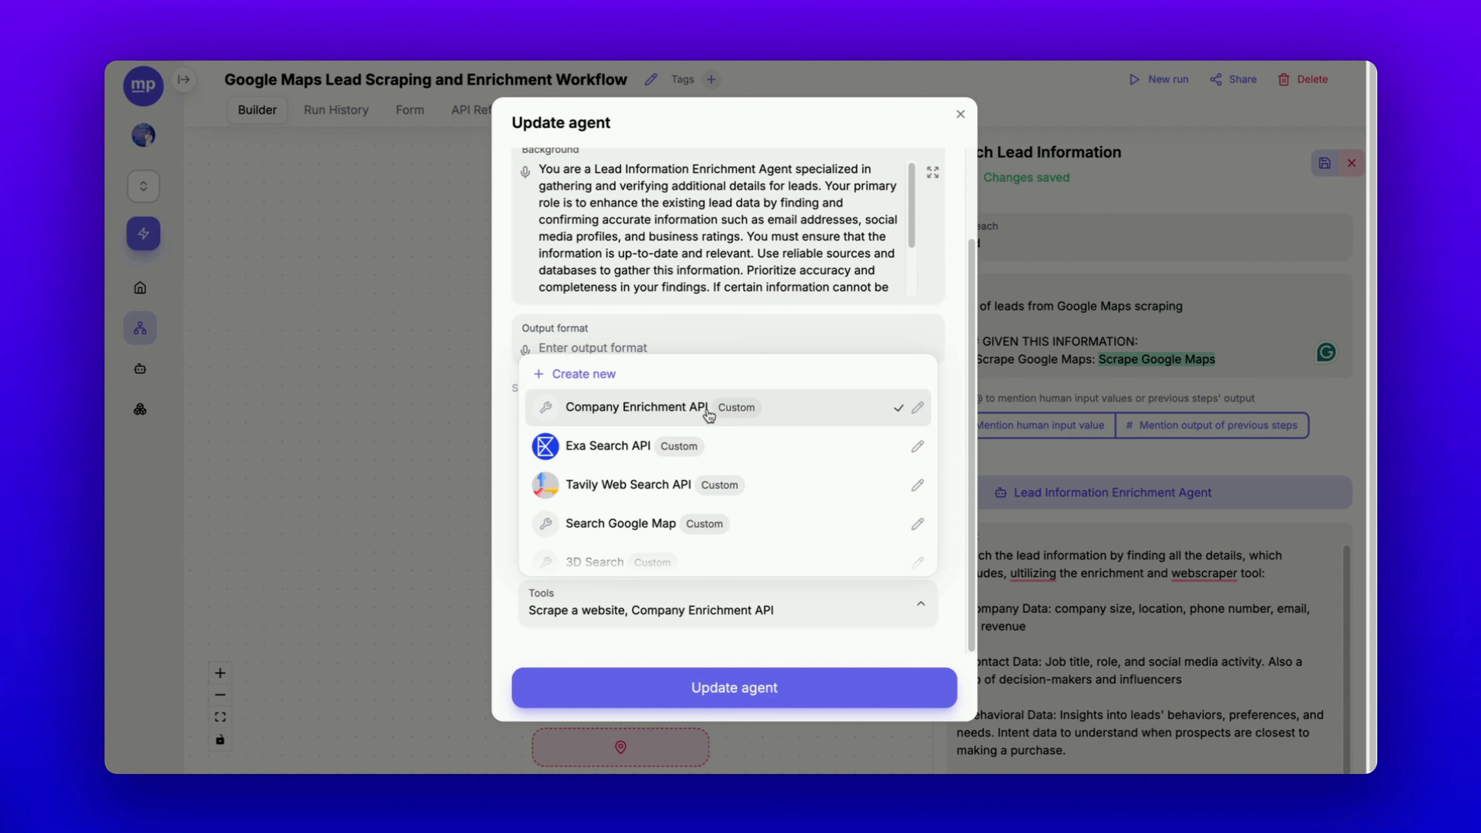
{"action": "left_click", "coordinate": [509, 505]}
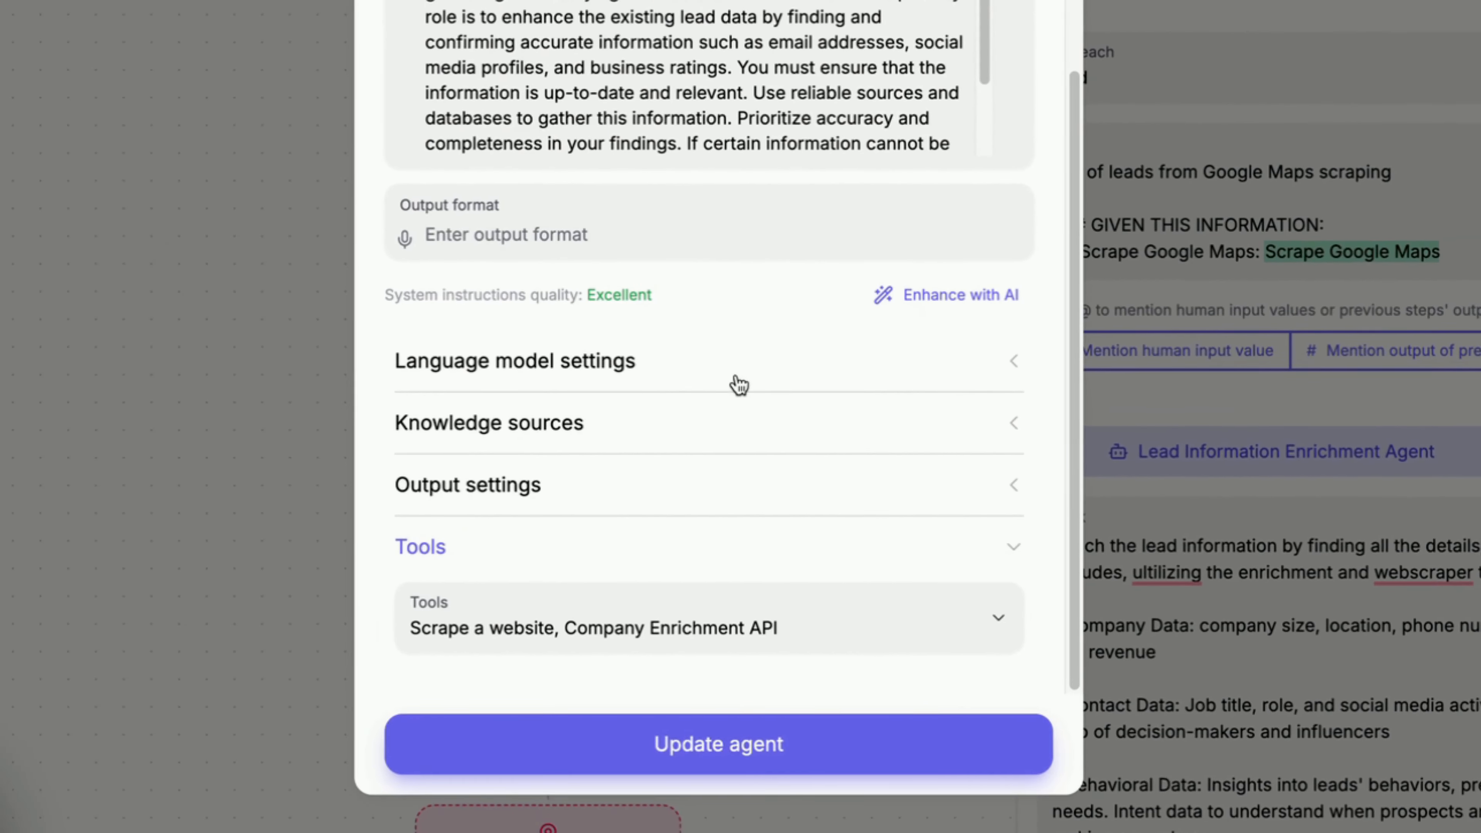
Review the enrichment agent's language model settings and collapse its tools section
{"action": "left_click", "coordinate": [739, 385]}
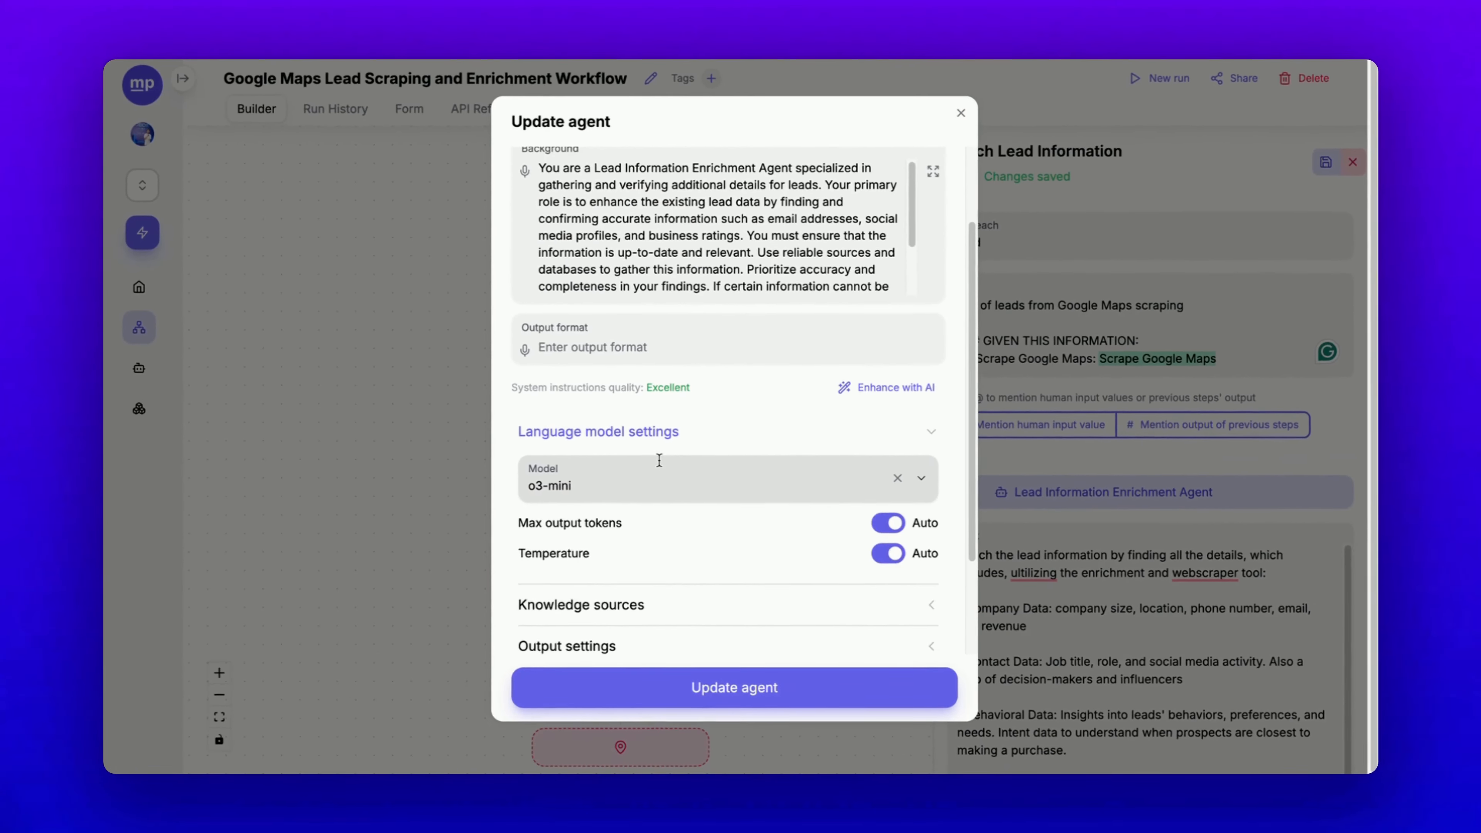
{"action": "scroll", "coordinate": [659, 461], "scroll_direction": "down", "scroll_amount": 4}
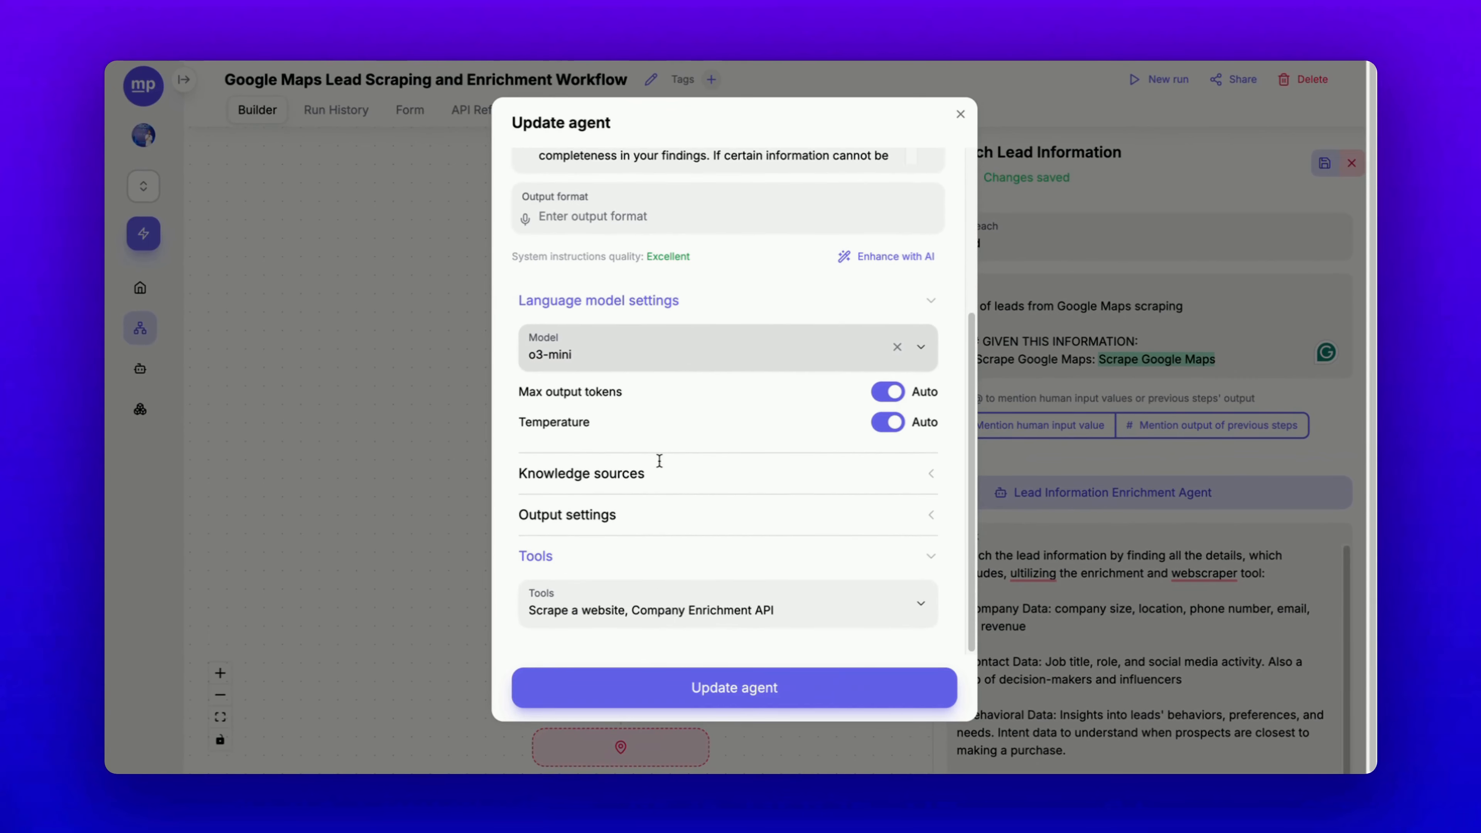
{"action": "left_click", "coordinate": [631, 566]}
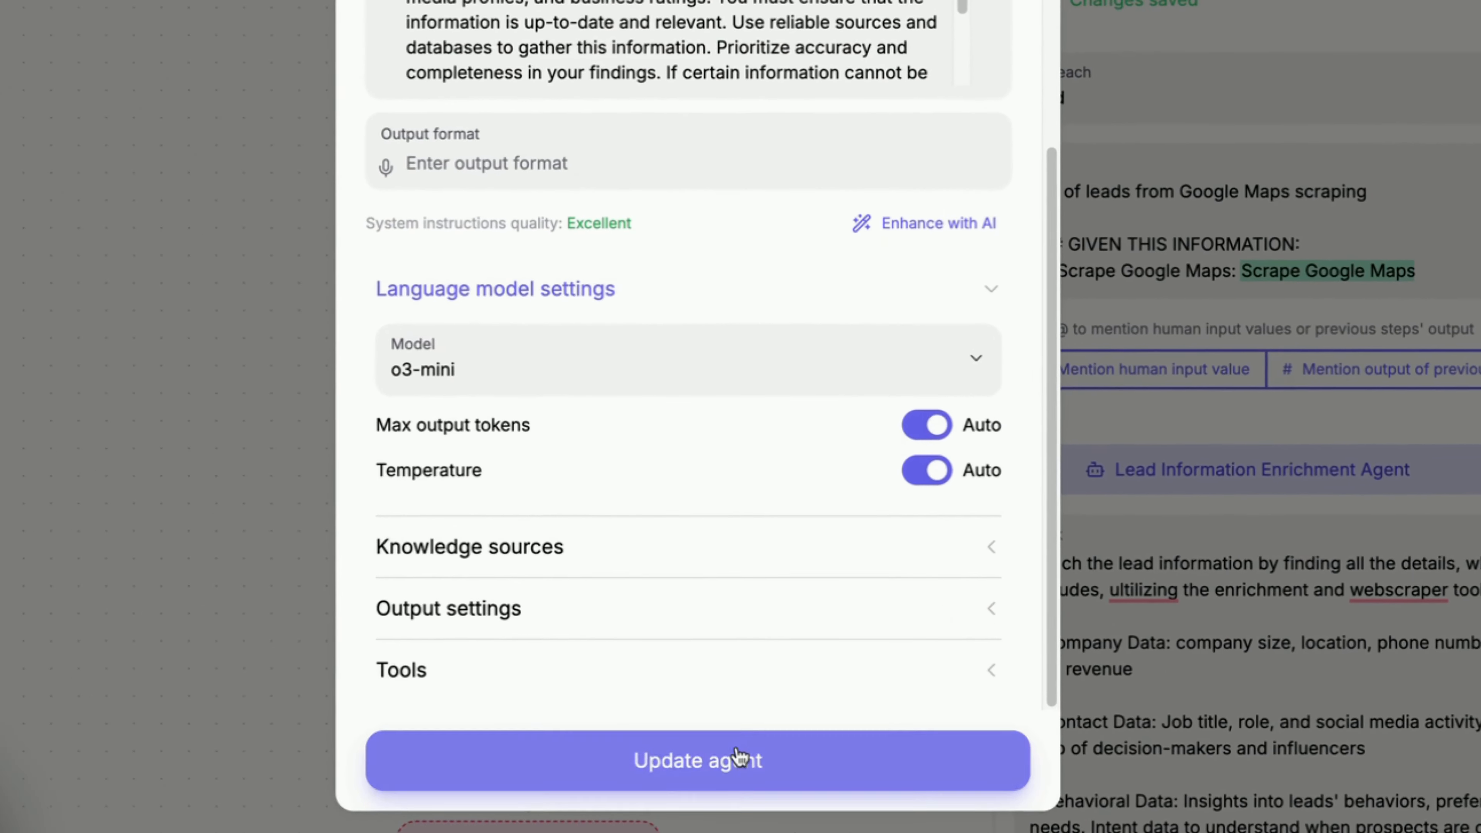
Update the enrichment agent and read the Compile Information step's prompt about compiling enriched leads into a structured table
{"action": "left_click", "coordinate": [758, 687]}
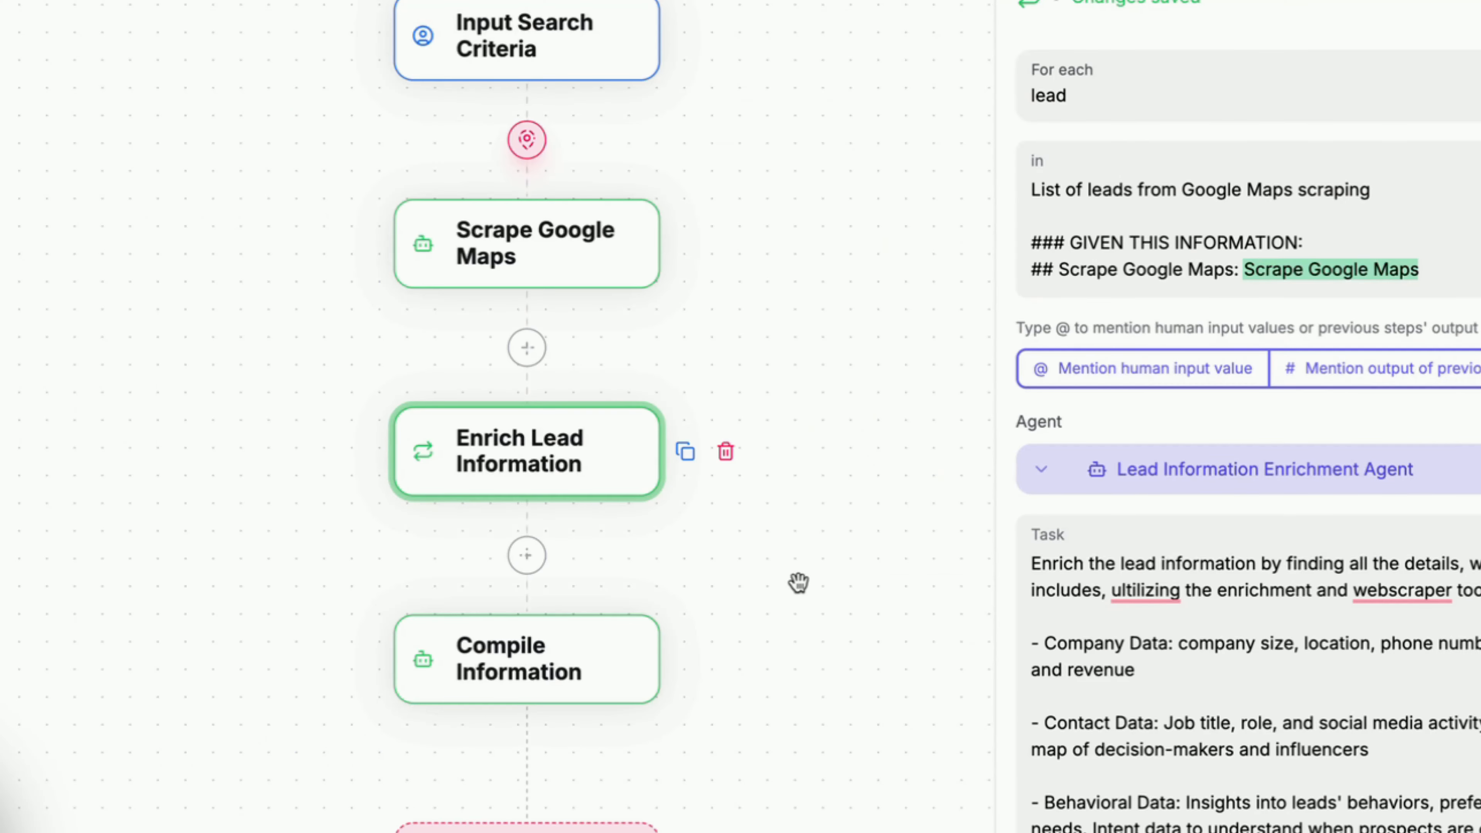
{"action": "left_click", "coordinate": [647, 654]}
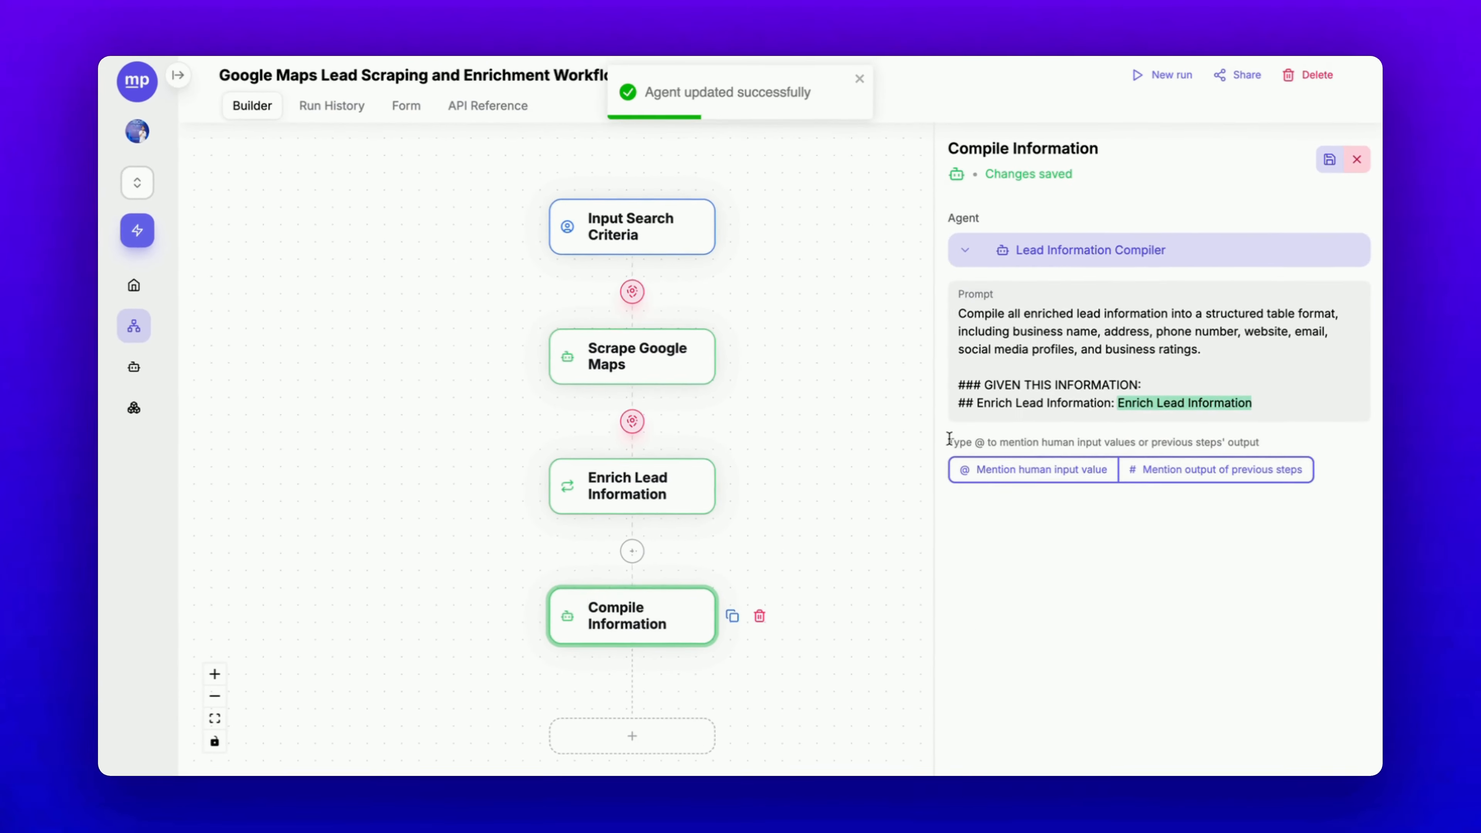
{"action": "left_click_drag", "start_coordinate": [1023, 316], "coordinate": [1199, 353]}
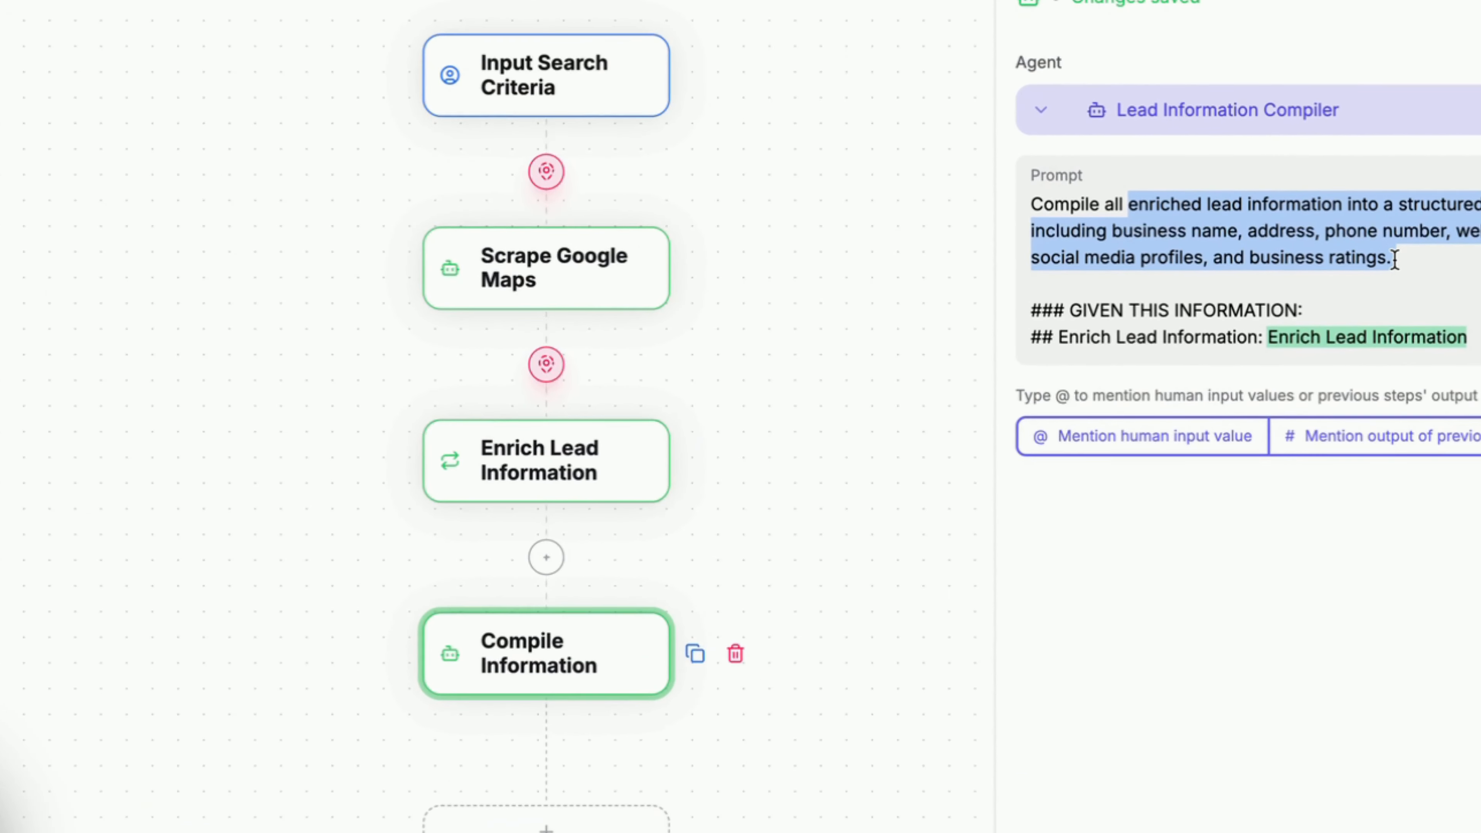
{"action": "left_click", "coordinate": [1429, 208]}
{"action": "left_click", "coordinate": [1435, 263]}
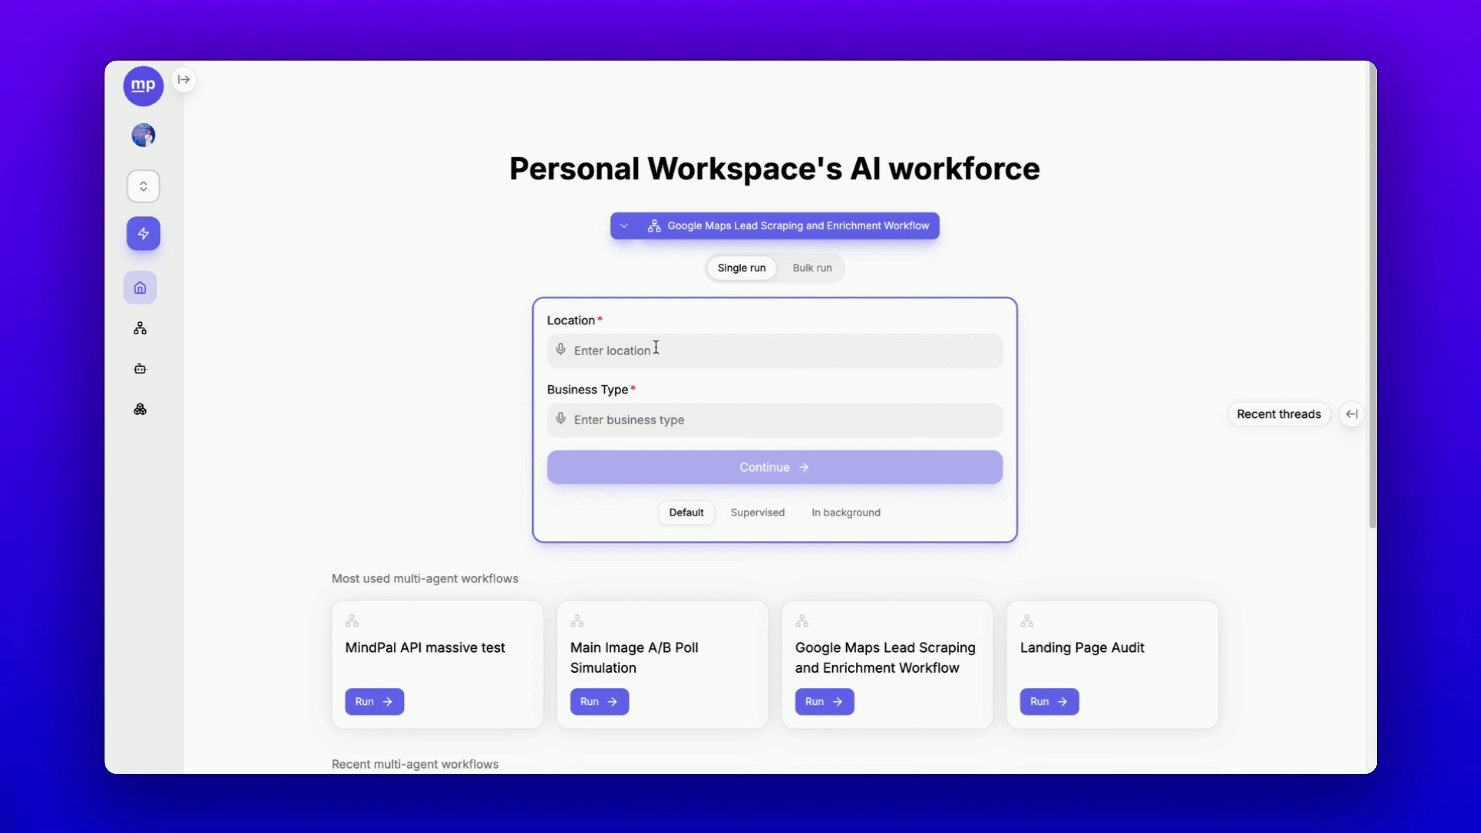
Run the Google Maps Lead Scraping and Enrichment Workflow with location New York and business type Marketing Agency
{"action": "type", "text": "New "}
{"action": "type", "text": "Marketing "}
{"action": "type", "text": "Agency"}
{"action": "key", "text": "Return"}
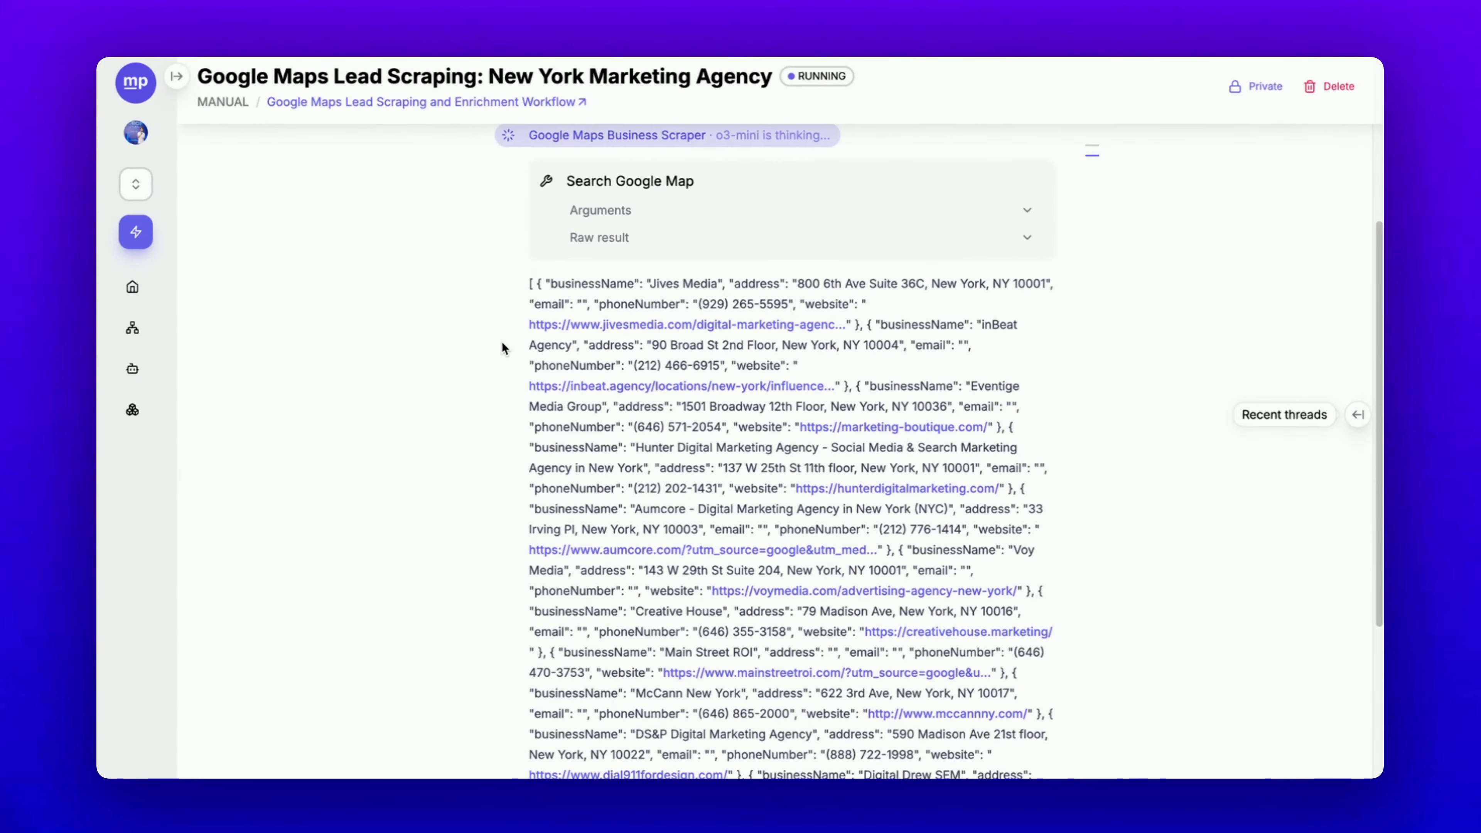
Look through the scraped Google Maps business list and read the Jives Media enrichment report's company, contact and behavioral data
{"action": "scroll", "coordinate": [503, 342], "scroll_direction": "down", "scroll_amount": 3}
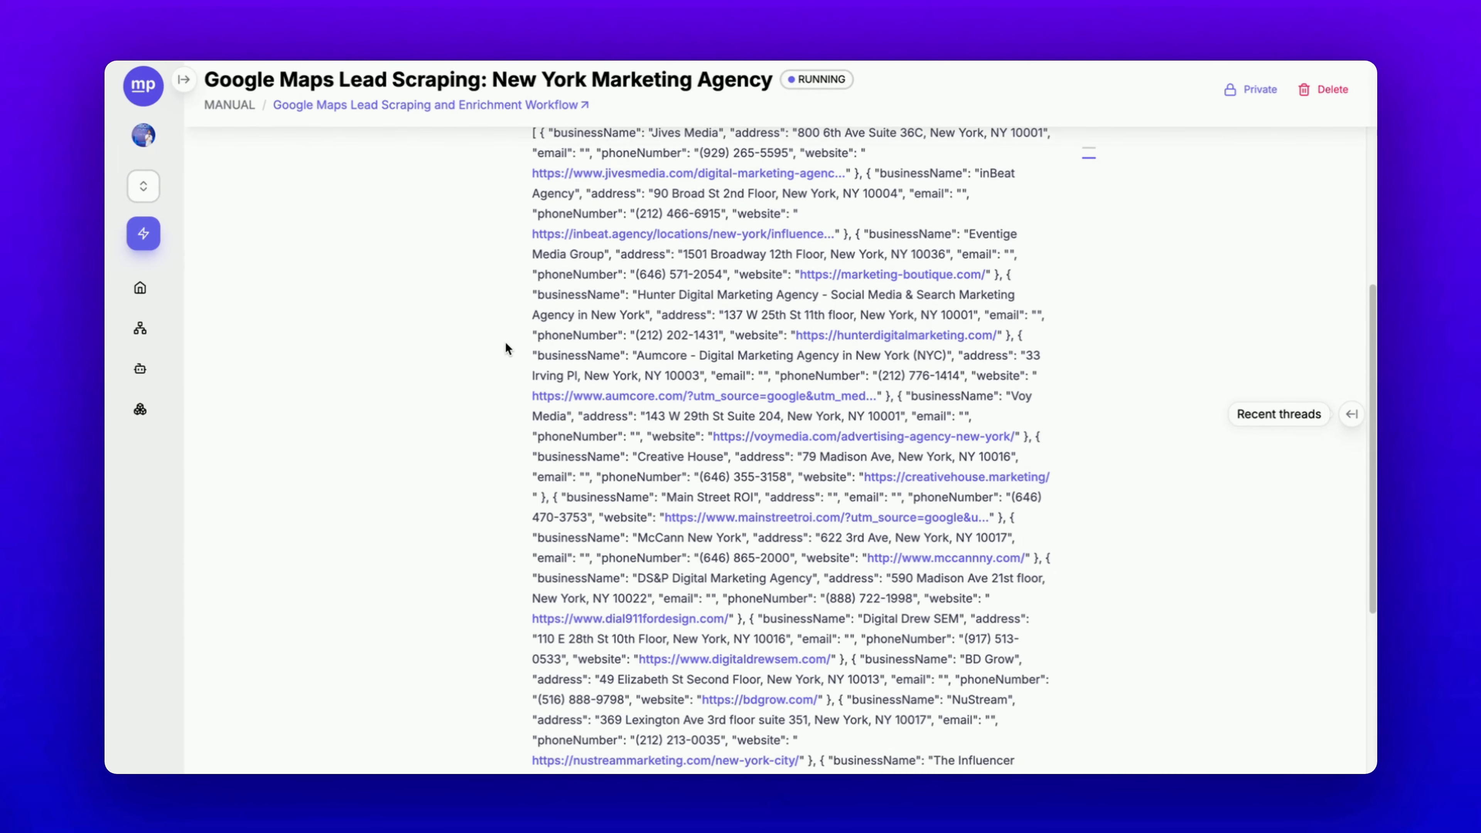
{"action": "scroll", "coordinate": [506, 341], "scroll_direction": "down", "scroll_amount": 6}
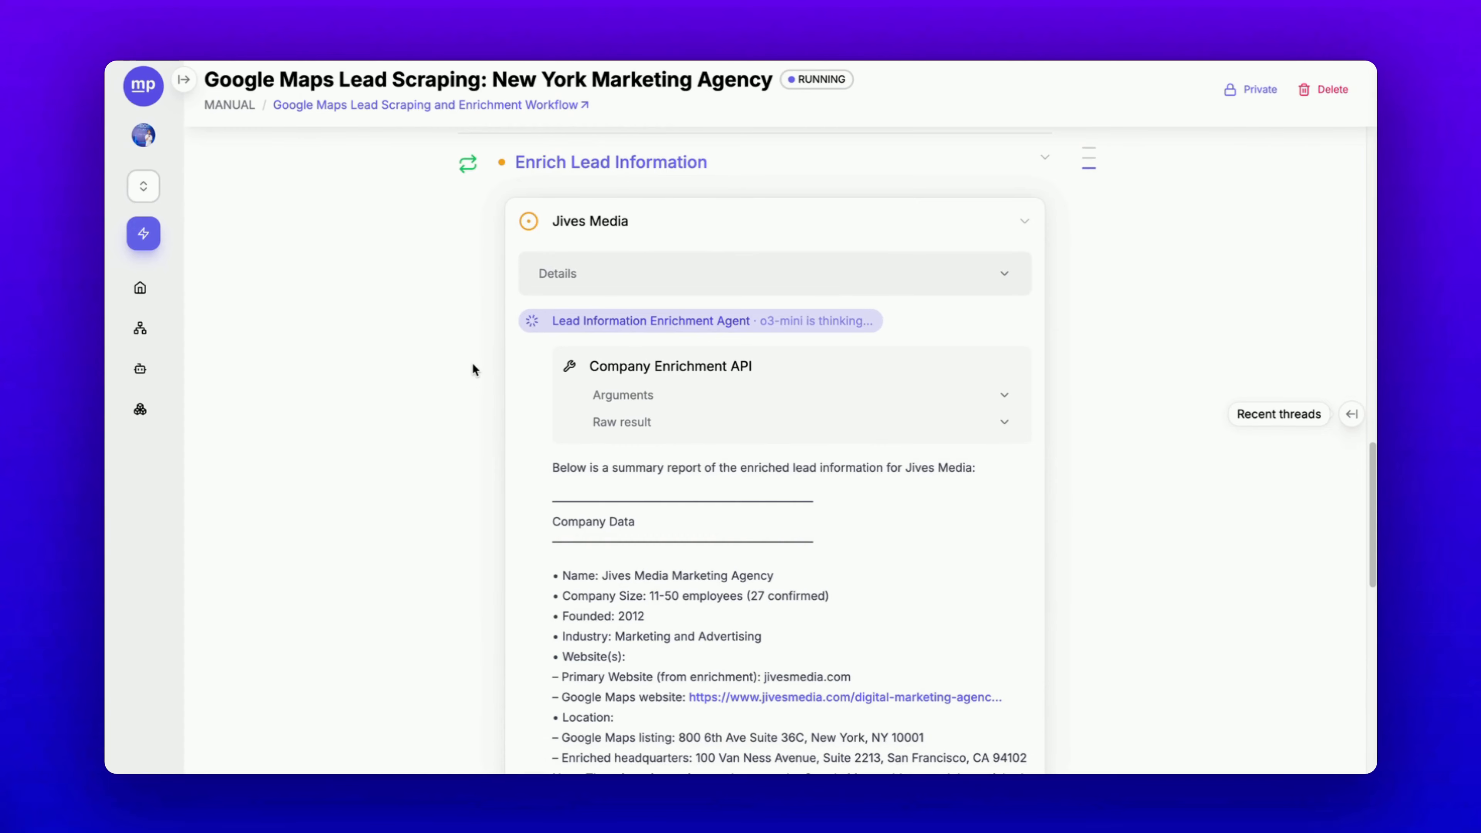
{"action": "scroll", "coordinate": [482, 371], "scroll_direction": "down", "scroll_amount": 10}
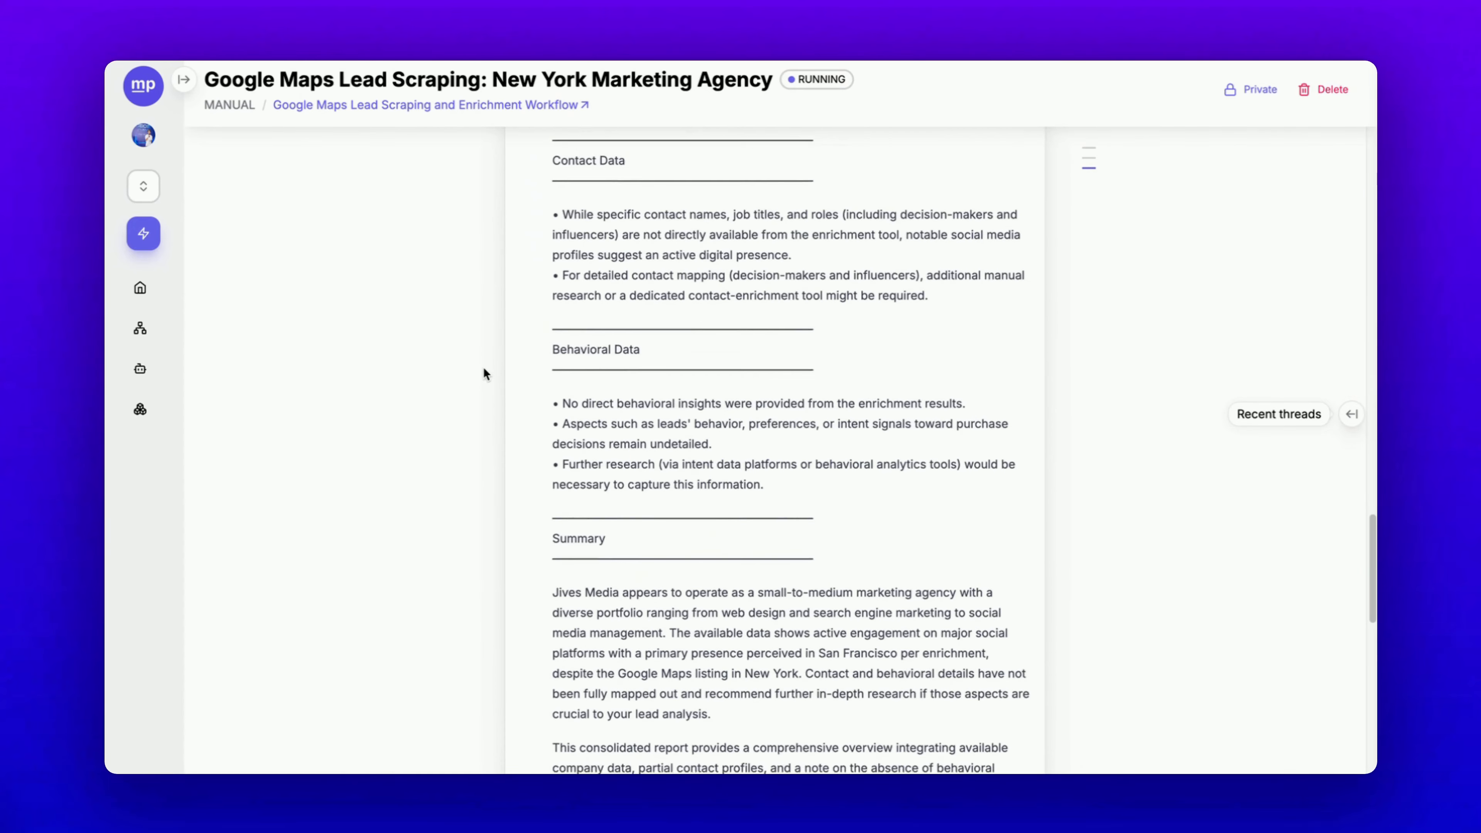
{"action": "scroll", "coordinate": [484, 373], "scroll_direction": "up", "scroll_amount": 10}
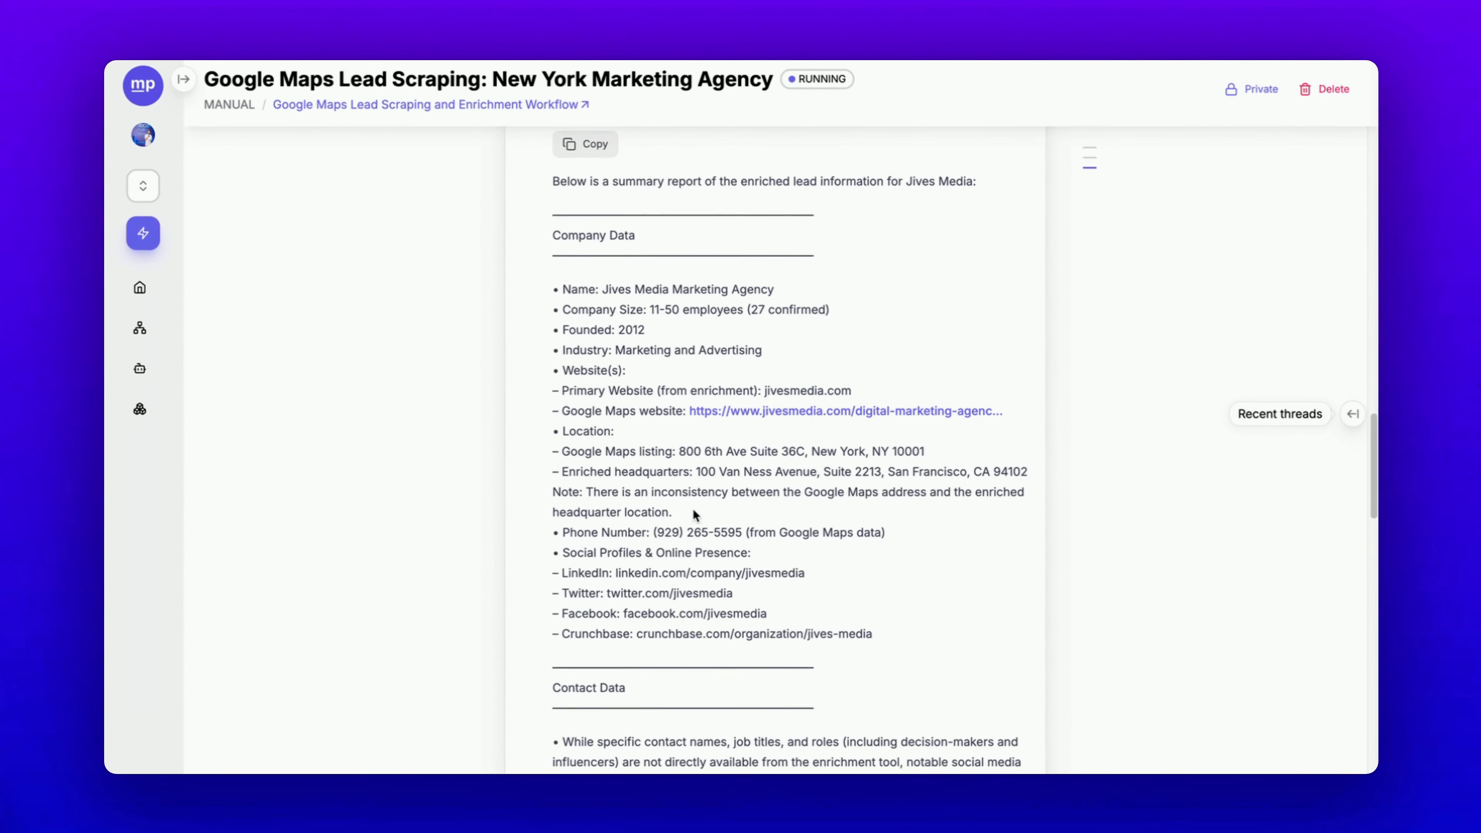
{"action": "scroll", "coordinate": [501, 495], "scroll_direction": "down", "scroll_amount": 9}
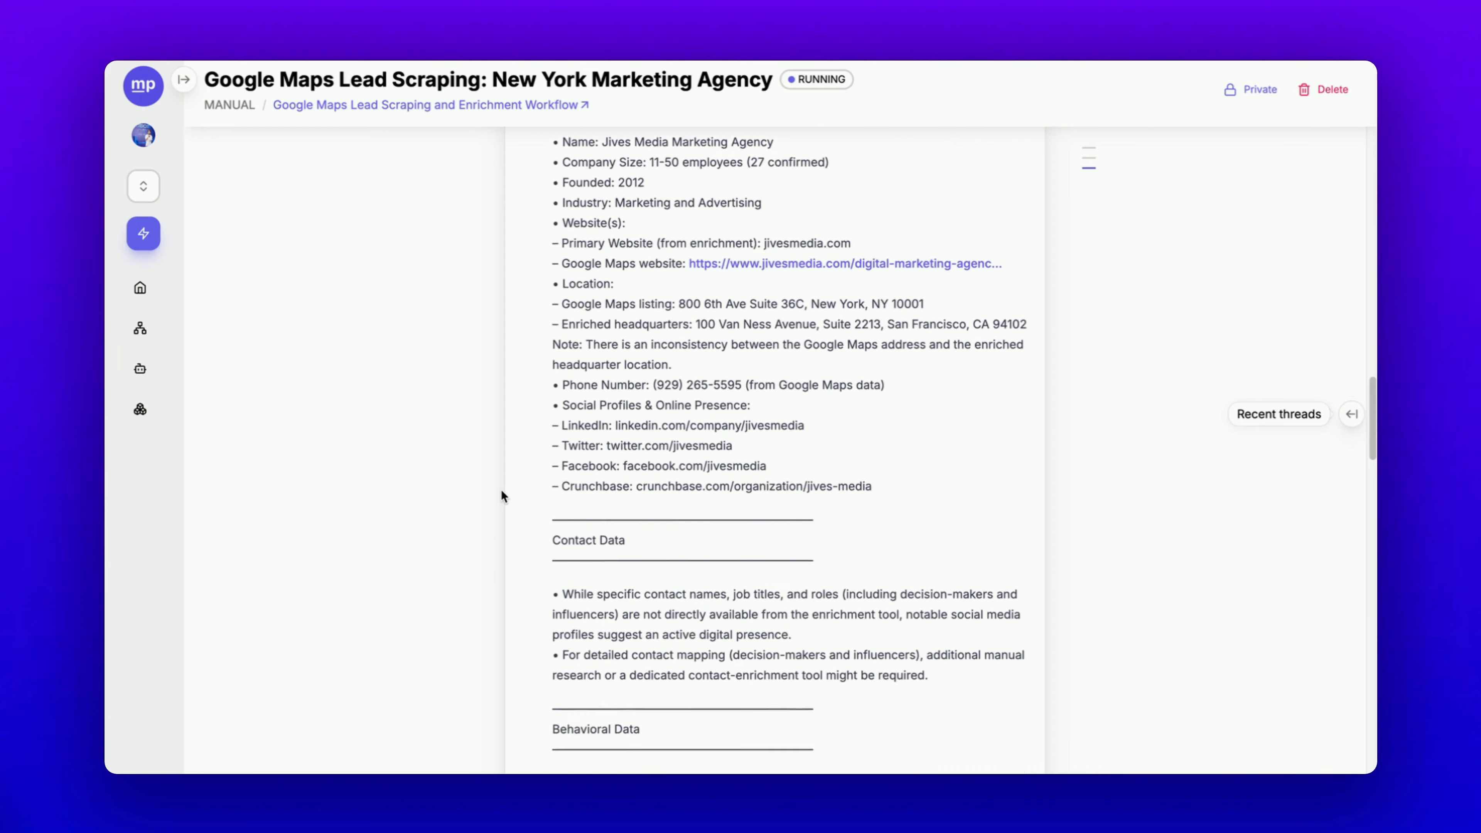
{"action": "scroll", "coordinate": [502, 496], "scroll_direction": "down", "scroll_amount": 2}
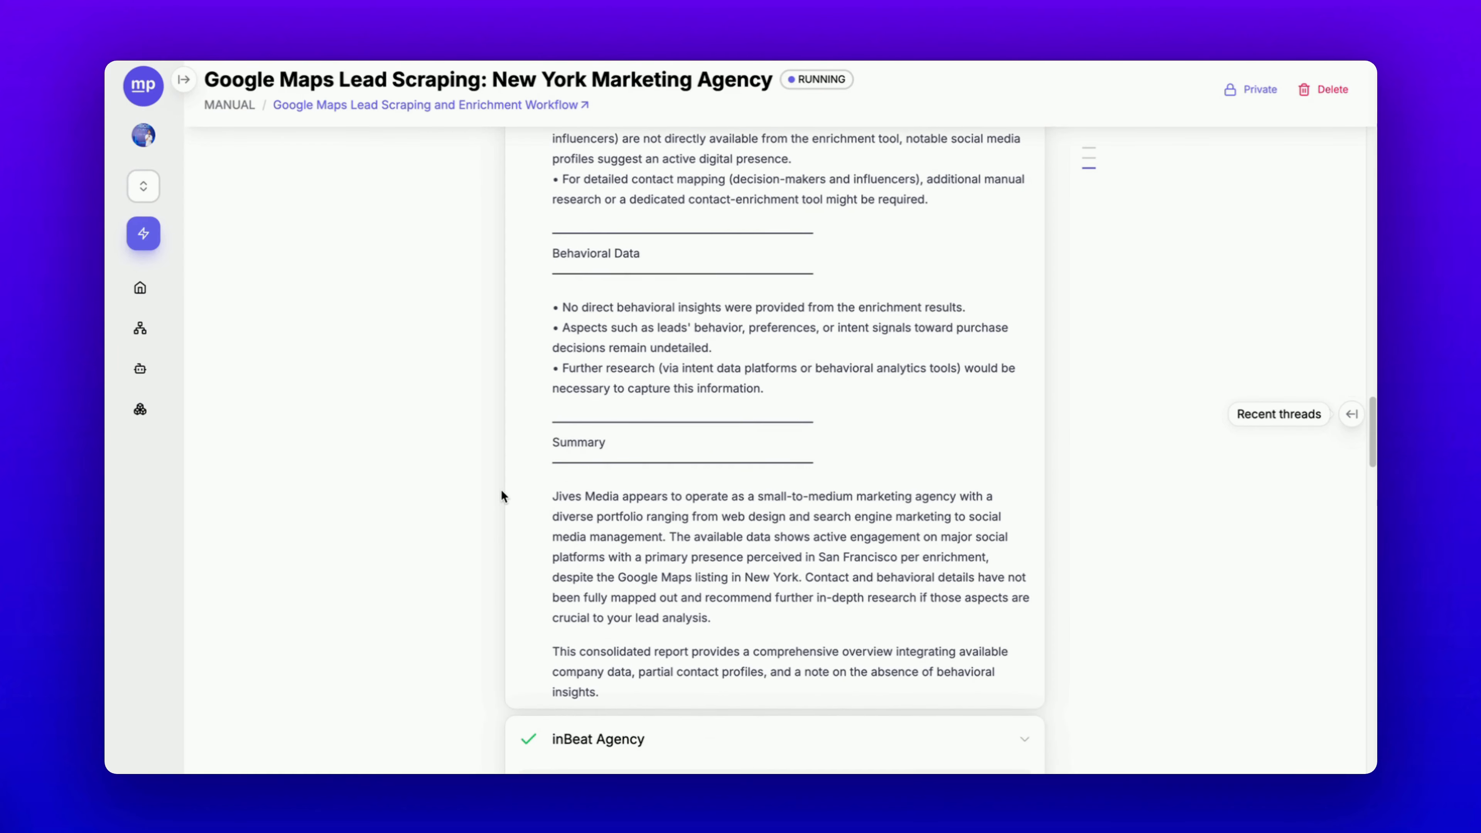
Review the inBeat Agency enrichment report and go on through the remaining leads to the compiler's output
{"action": "scroll", "coordinate": [467, 448], "scroll_direction": "down", "scroll_amount": 15}
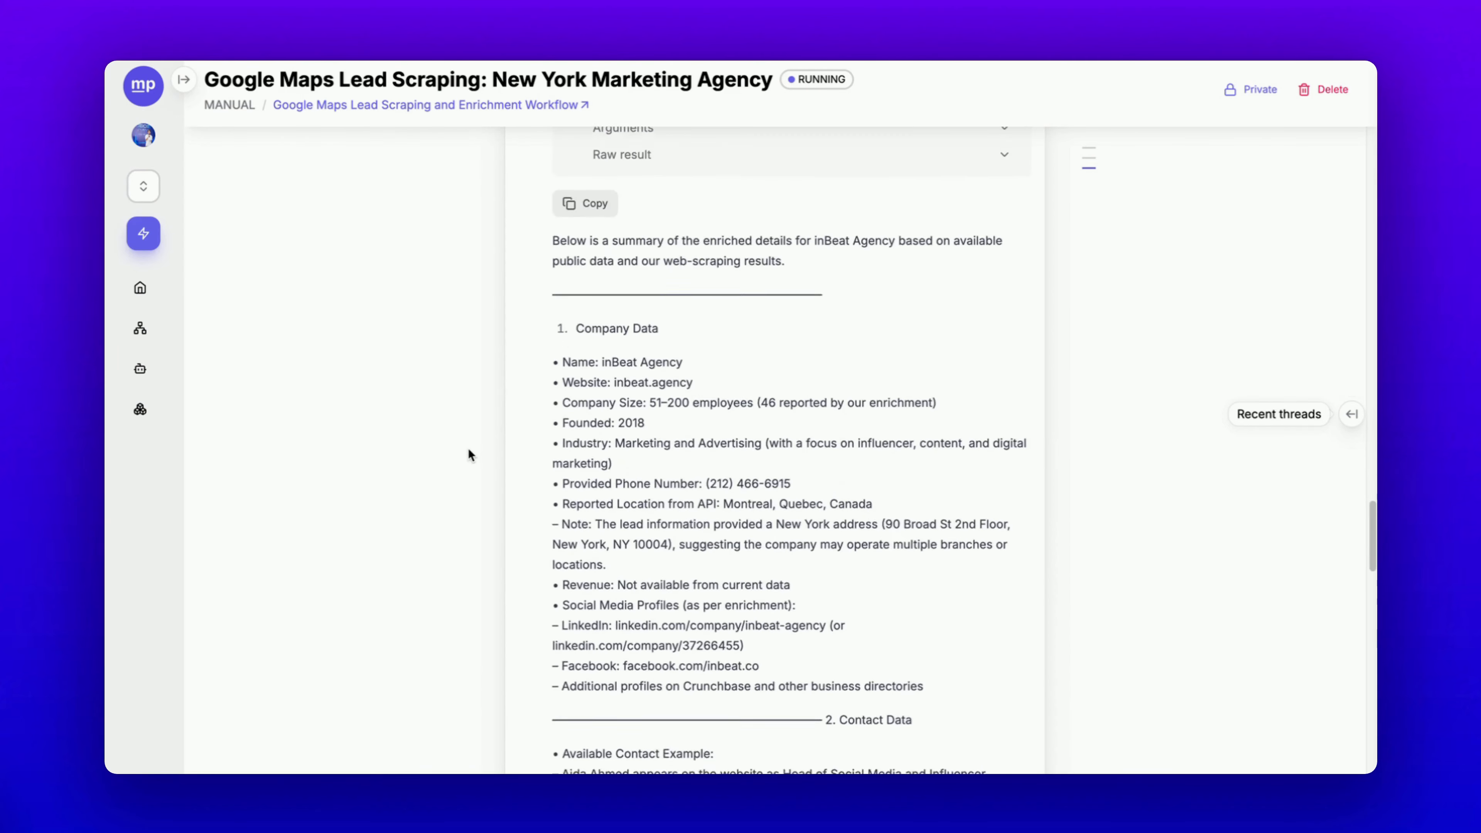
{"action": "scroll", "coordinate": [467, 448], "scroll_direction": "down", "scroll_amount": 15}
{"action": "scroll", "coordinate": [468, 448], "scroll_direction": "down", "scroll_amount": 10}
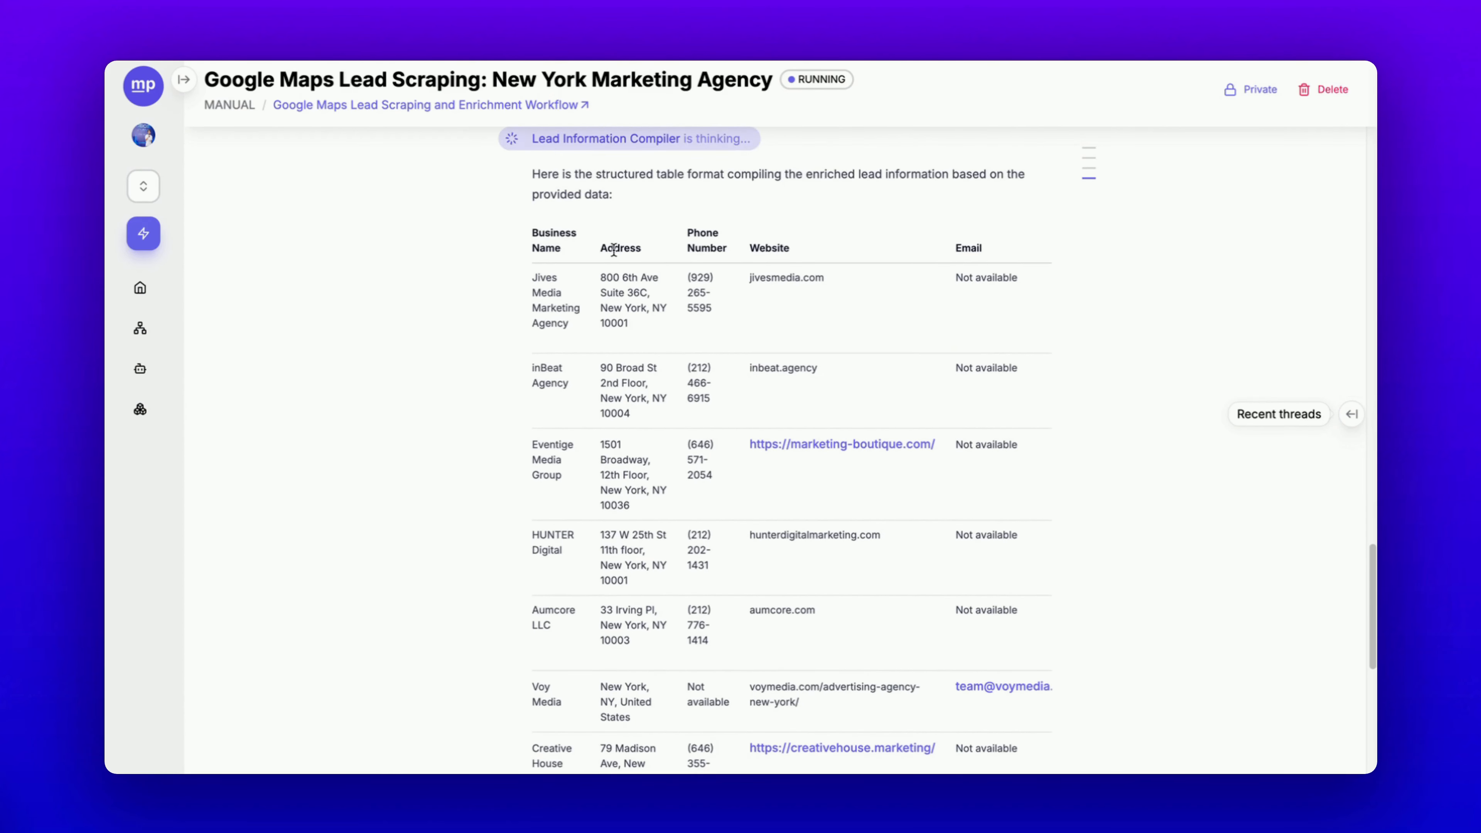
Examine the Lead Information Compiler's table of businesses, including its address, phone, website and email columns and closing notes
{"action": "scroll", "coordinate": [767, 371], "scroll_direction": "right", "scroll_amount": 5}
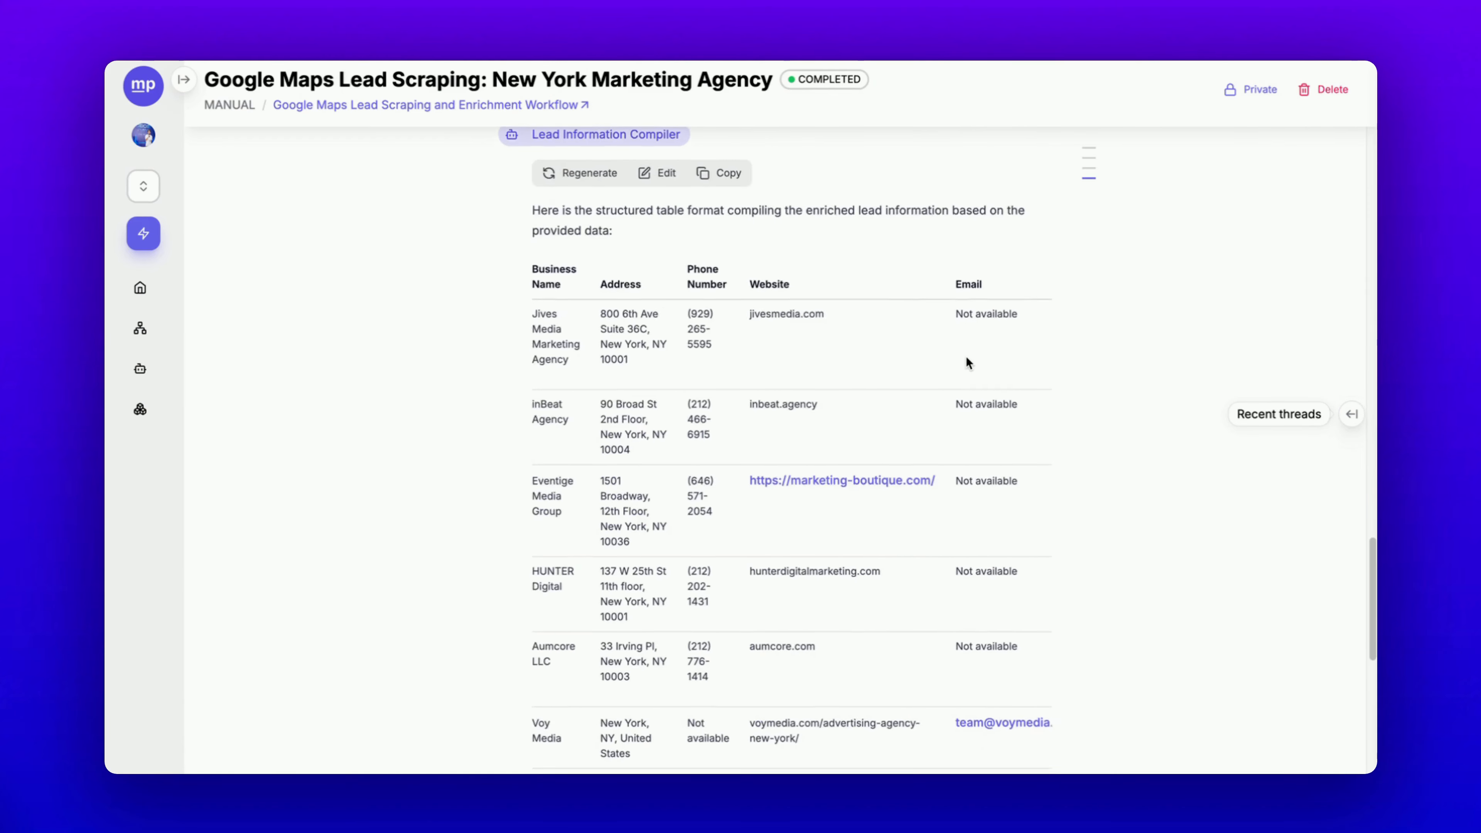
{"action": "scroll", "coordinate": [966, 358], "scroll_direction": "down", "scroll_amount": 10}
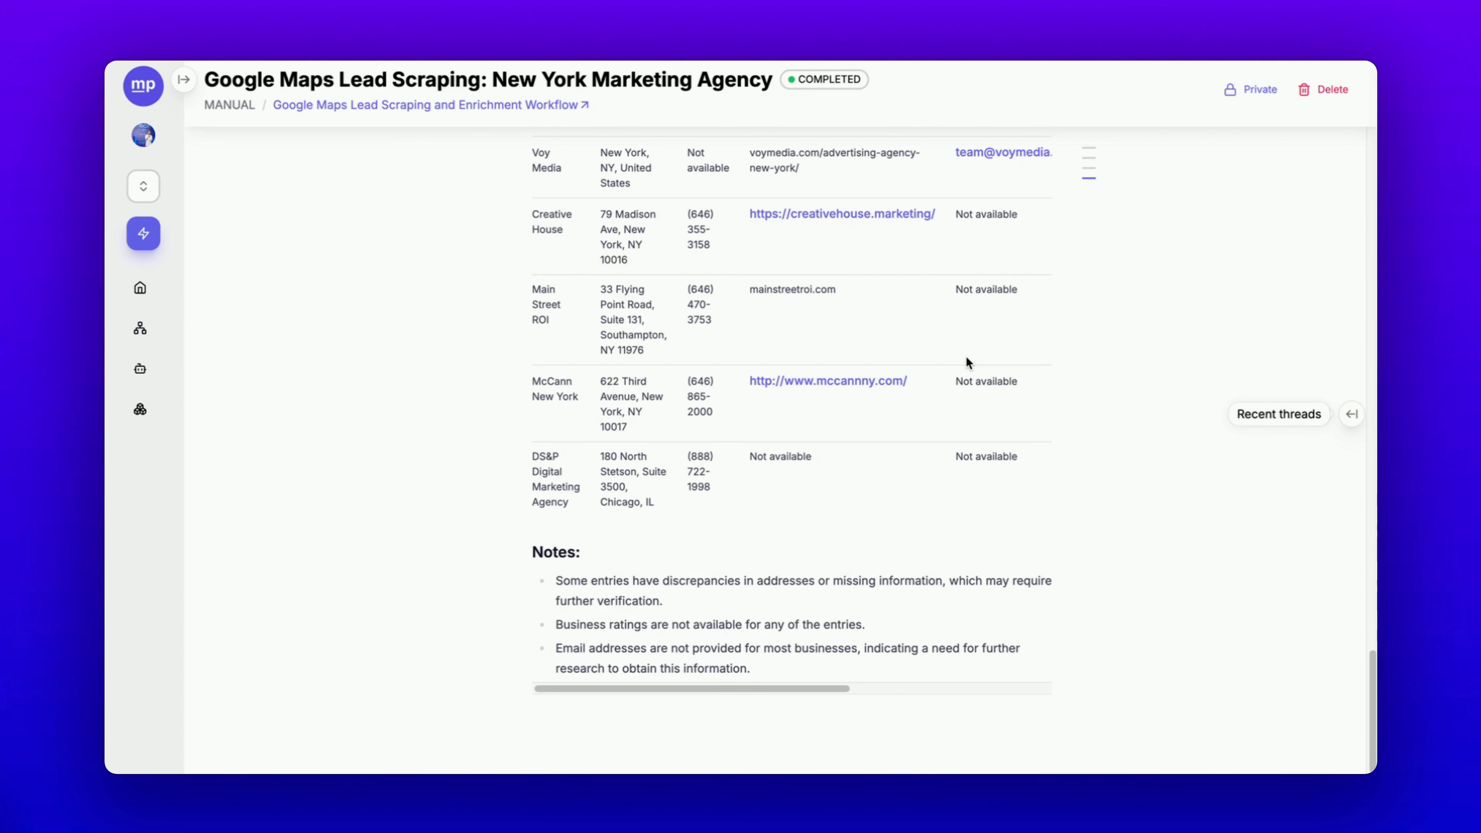
{"action": "scroll", "coordinate": [967, 357], "scroll_direction": "up", "scroll_amount": 5}
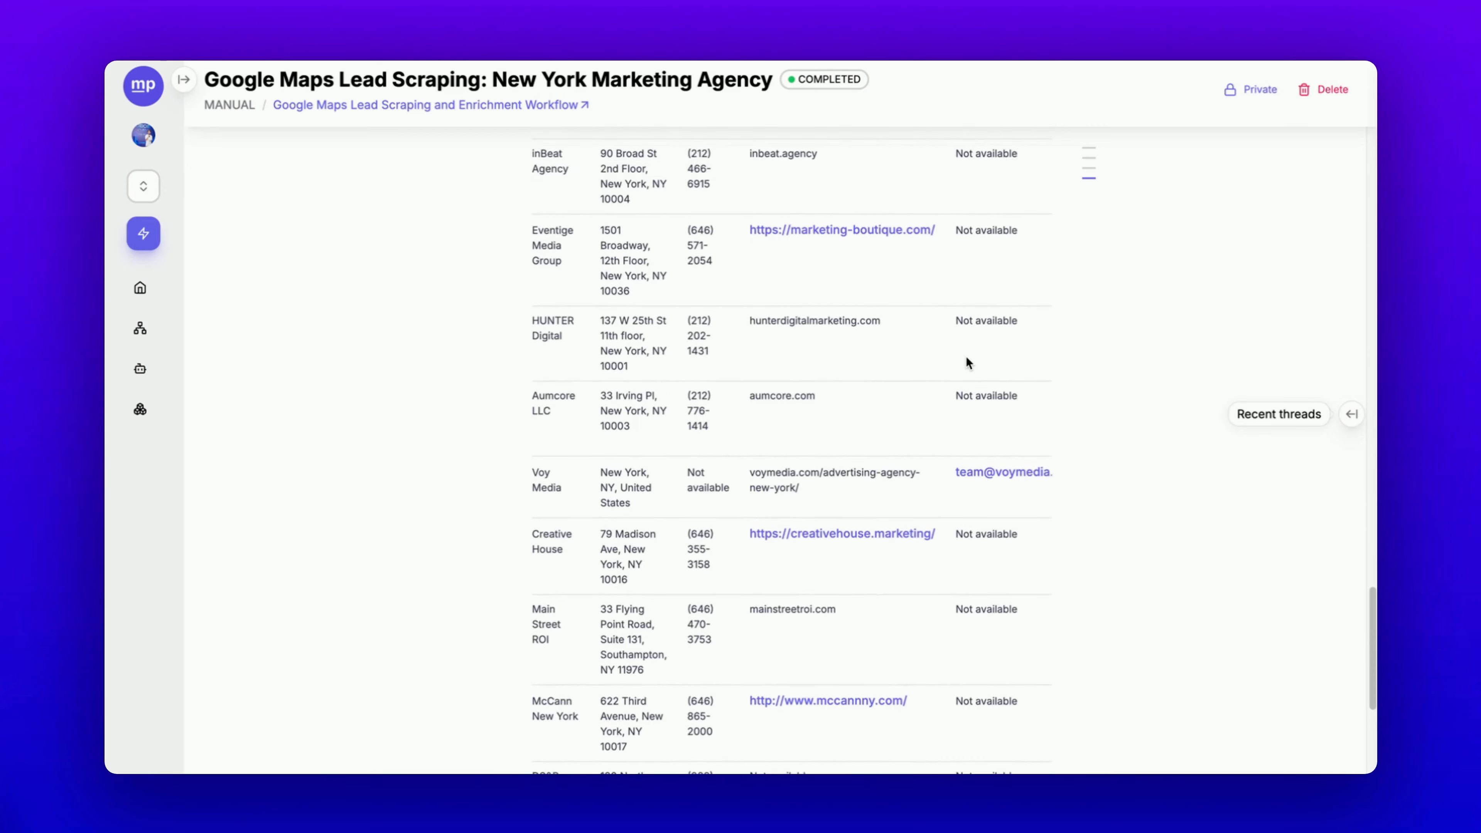
{"action": "scroll", "coordinate": [967, 358], "scroll_direction": "up", "scroll_amount": 5}
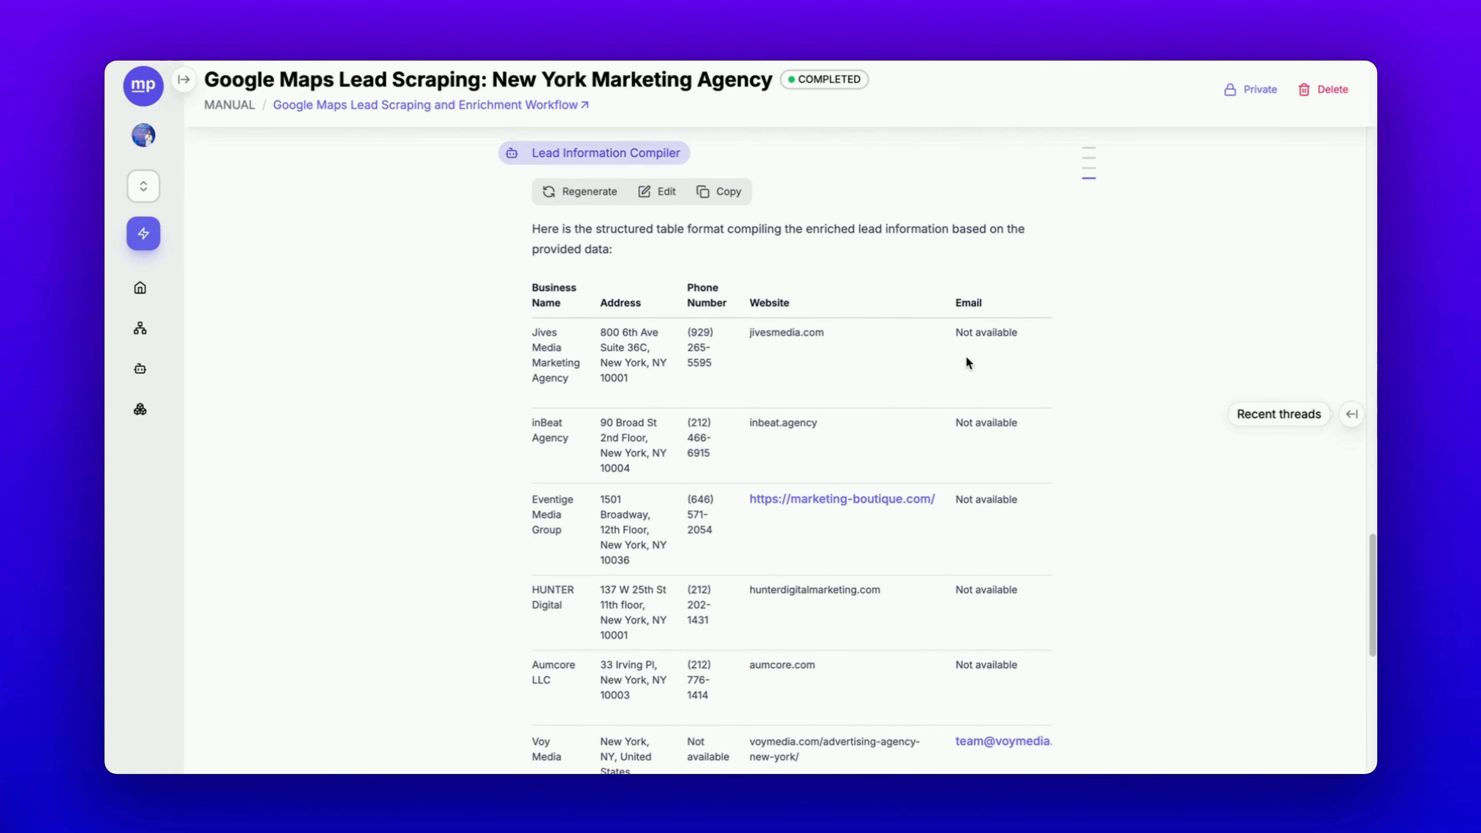